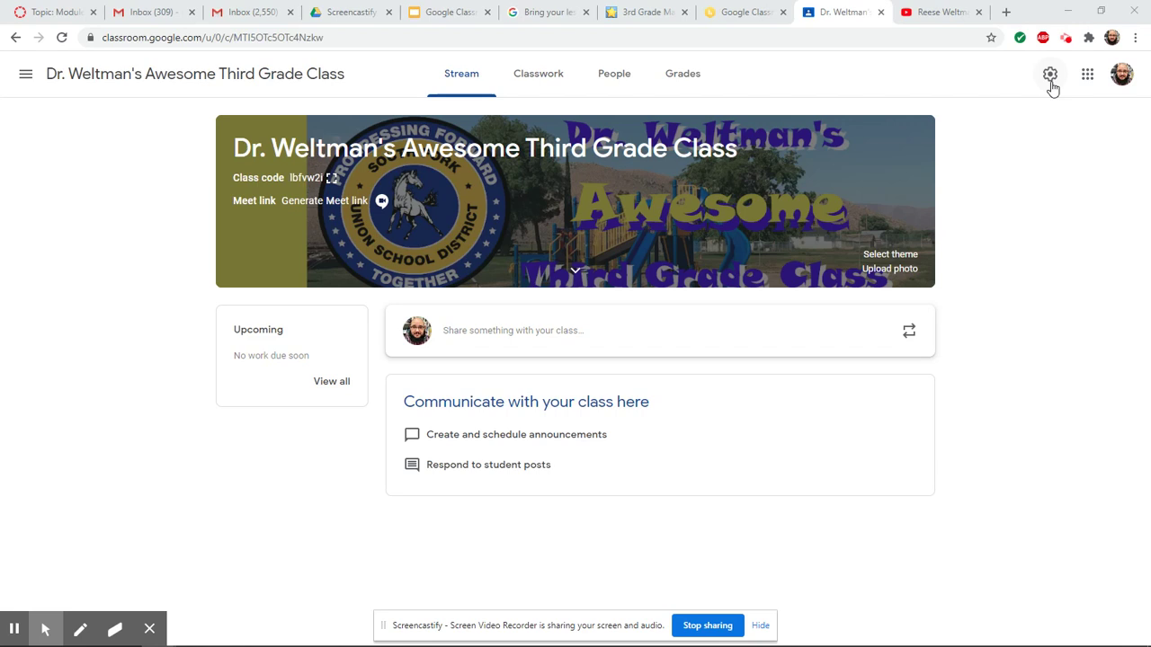
# - Open the class settings and check which options are available for the class code
pyautogui.click(1052, 88)
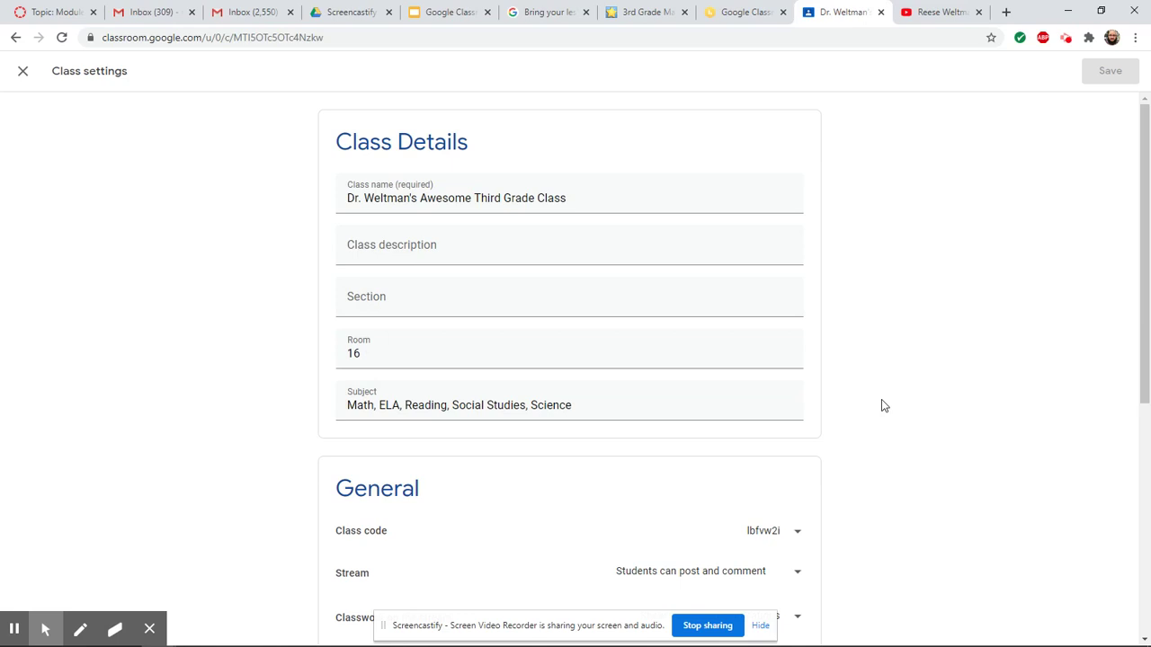
pyautogui.scroll(-3, 881, 406)
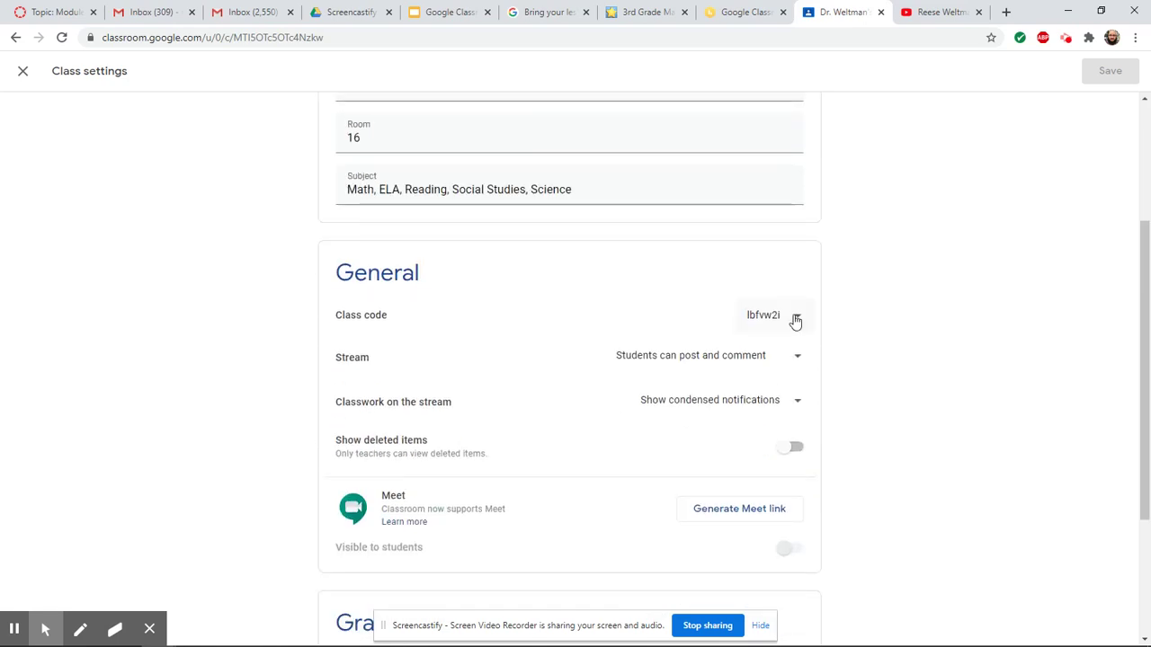
pyautogui.click(796, 317)
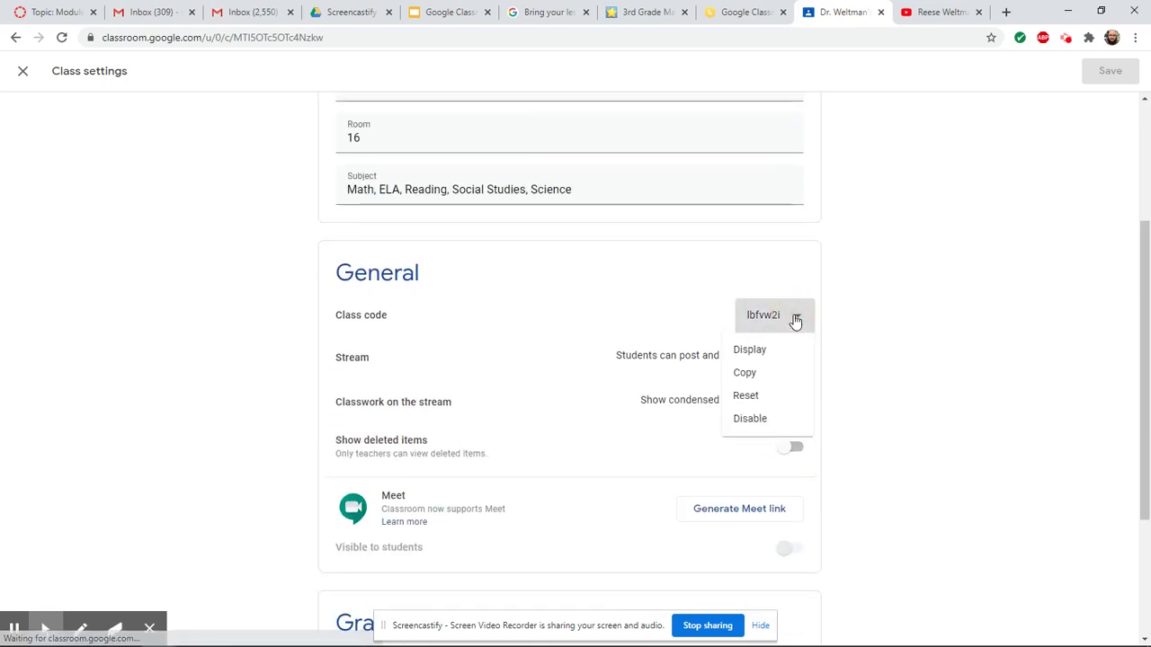
pyautogui.click(908, 316)
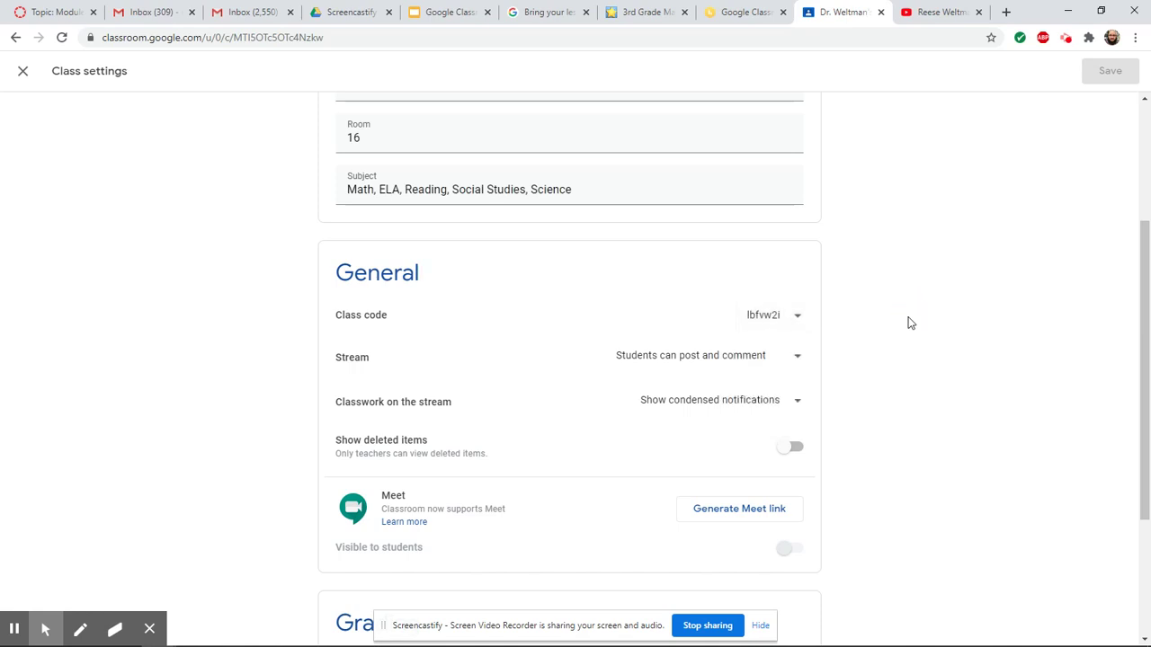
# - Set Stream to "Students can only comment" and Classwork on the stream to "Show condensed notifications"
pyautogui.click(763, 362)
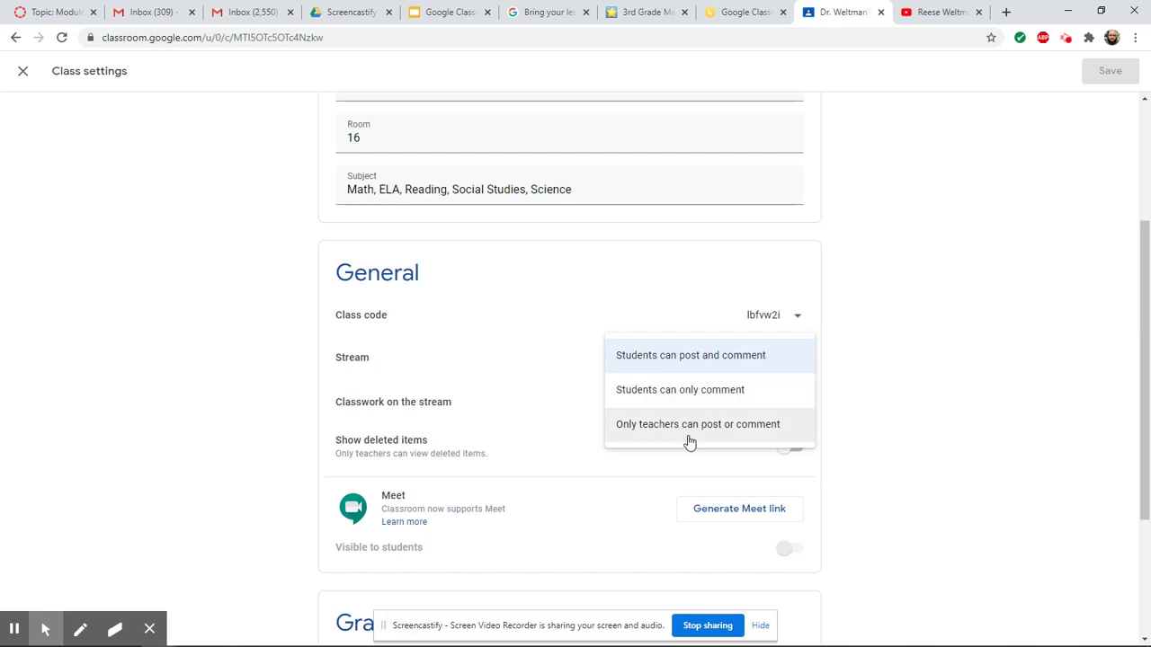
pyautogui.click(683, 391)
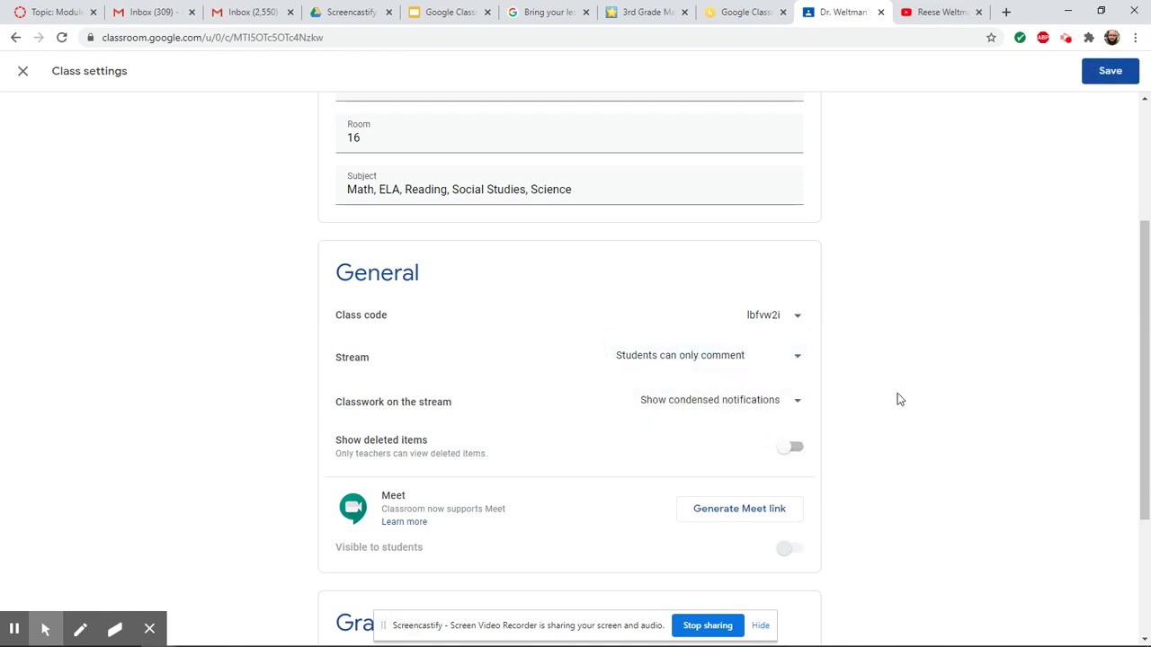
pyautogui.click(689, 407)
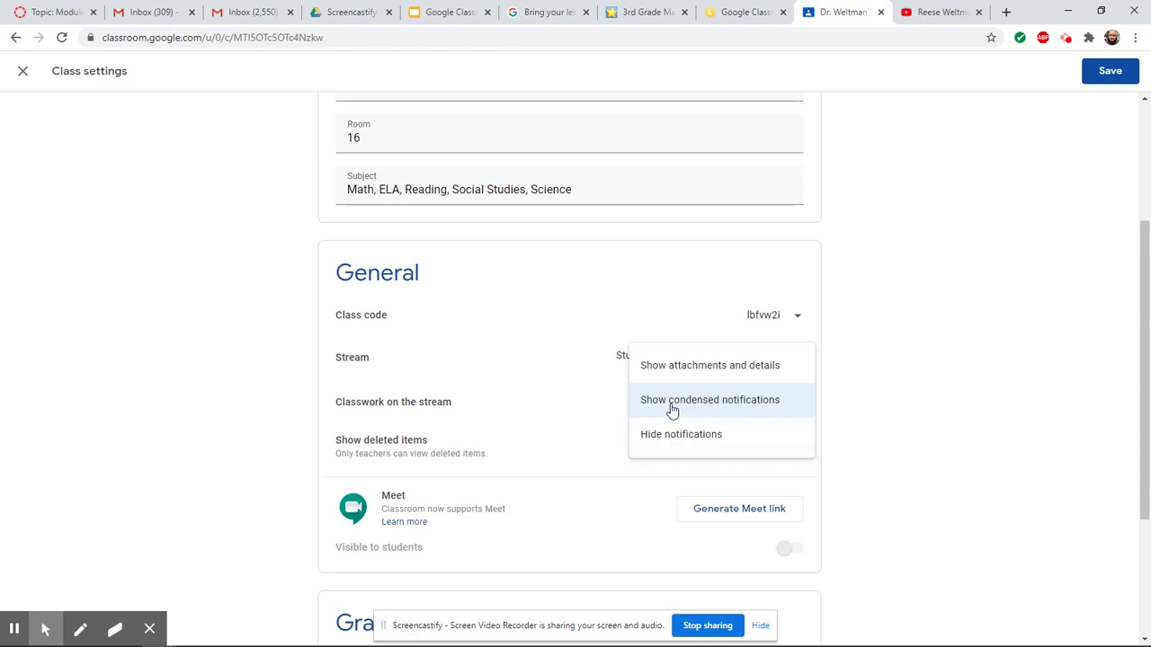
pyautogui.click(681, 405)
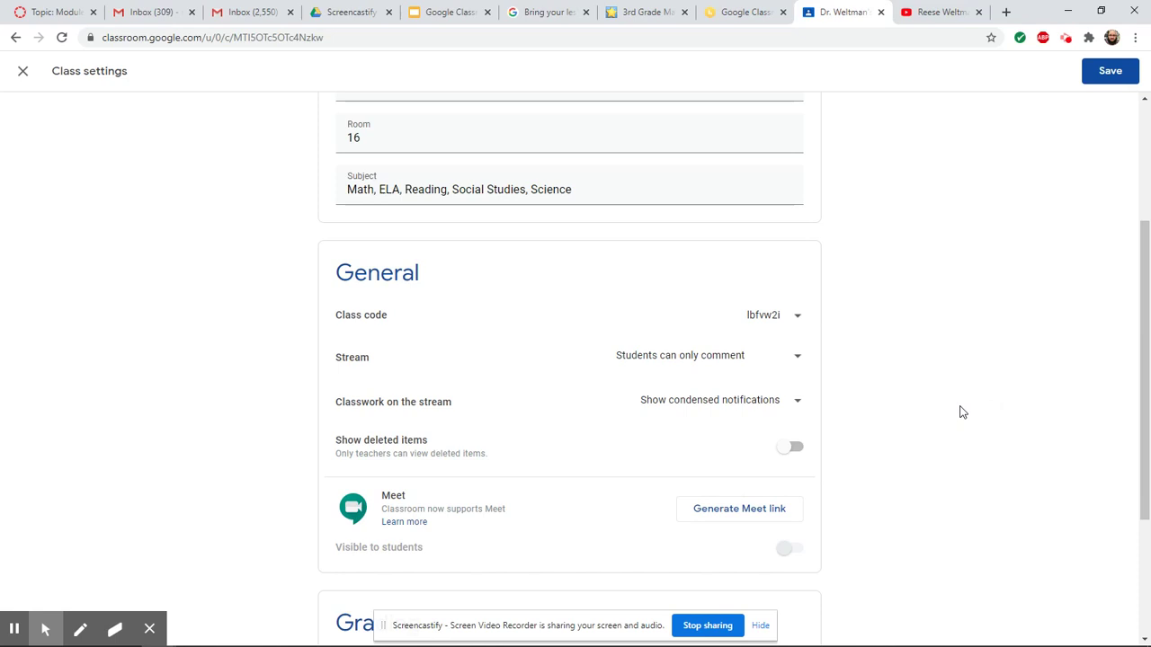
pyautogui.click(714, 402)
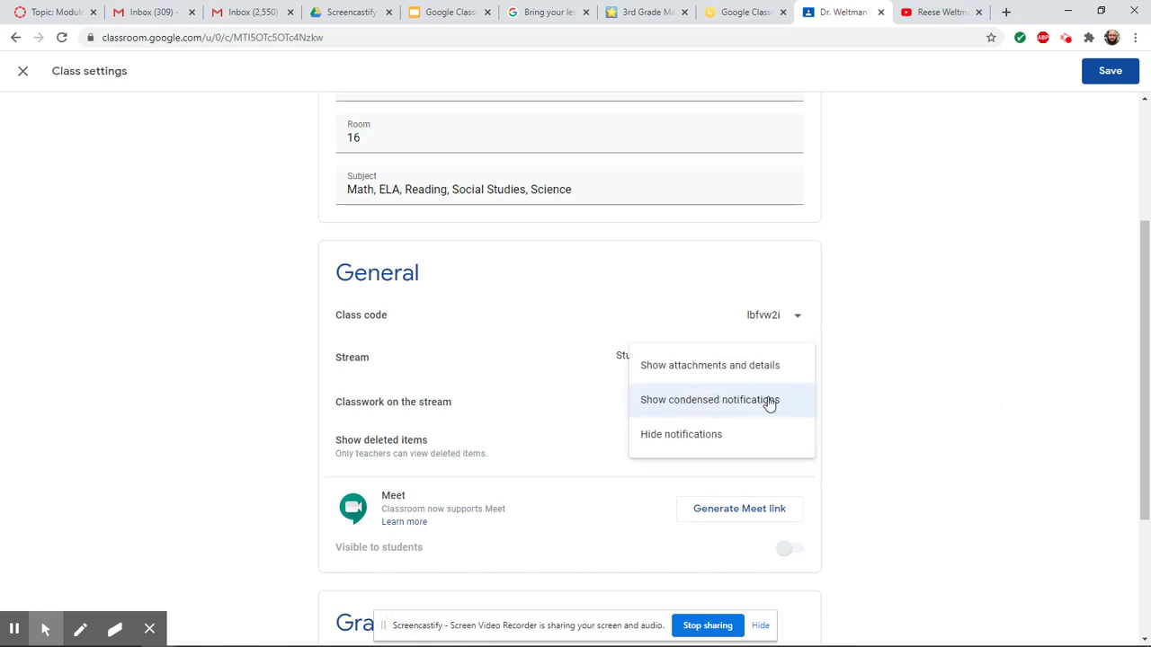
pyautogui.click(956, 402)
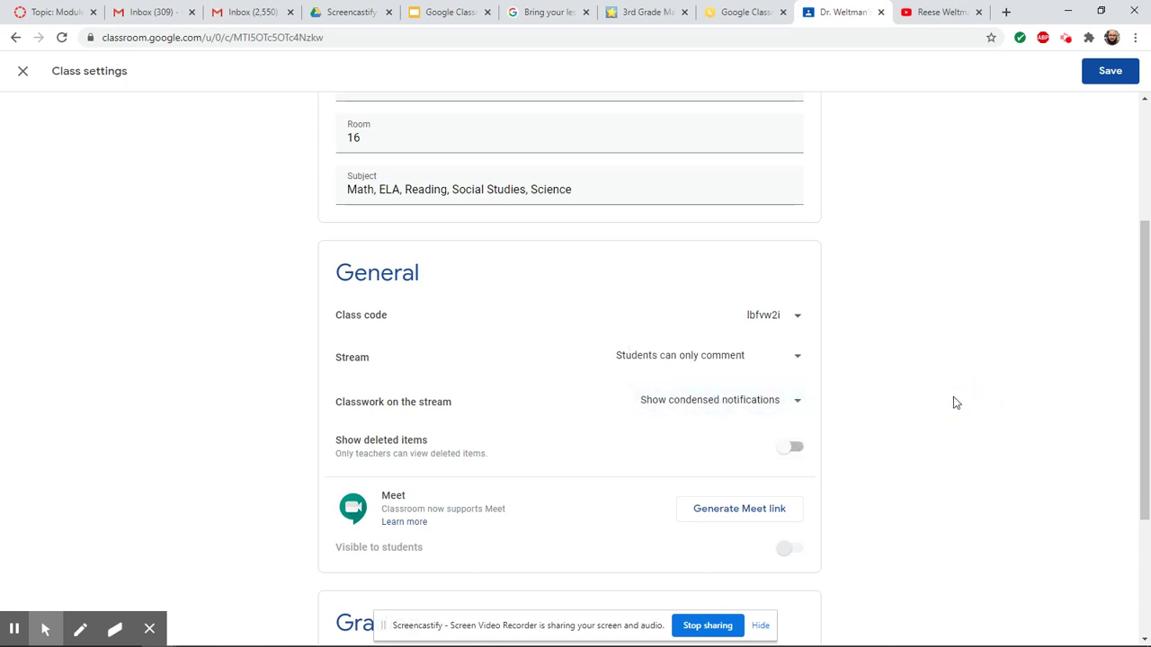
# - Switch the Show deleted items option on and back off
pyautogui.scroll(-1, 956, 402)
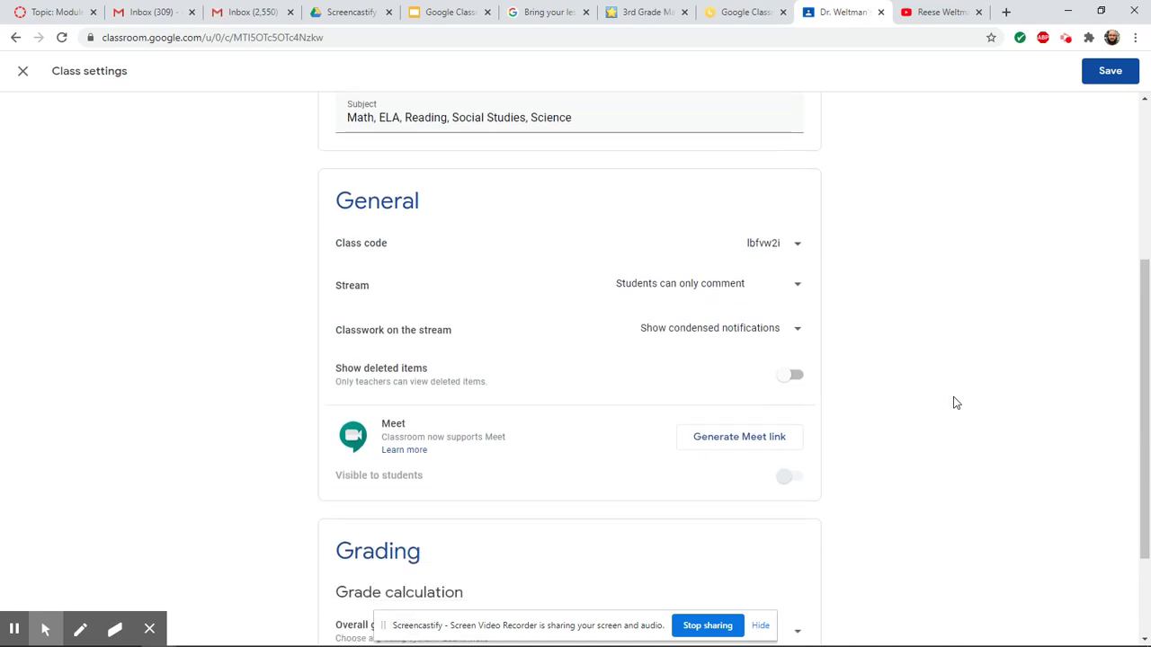
pyautogui.click(783, 379)
pyautogui.click(780, 380)
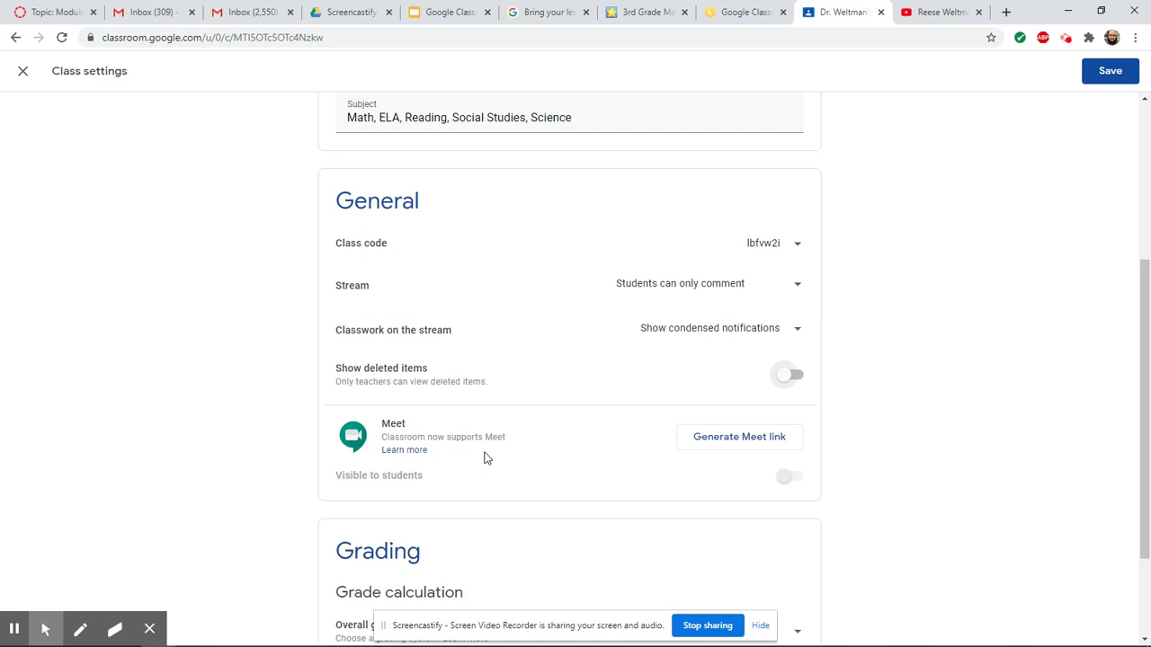
# - Save the changed class settings and return to the class stream
pyautogui.scroll(2, 483, 458)
pyautogui.scroll(-2, 483, 457)
pyautogui.scroll(4, 484, 458)
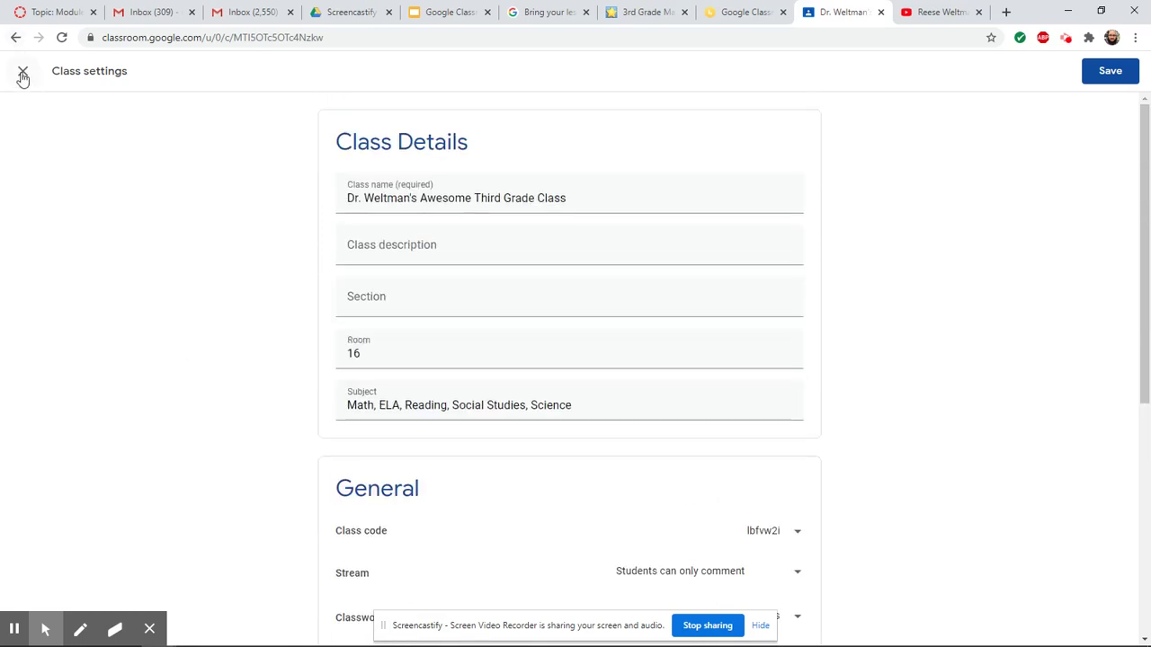
pyautogui.click(1098, 75)
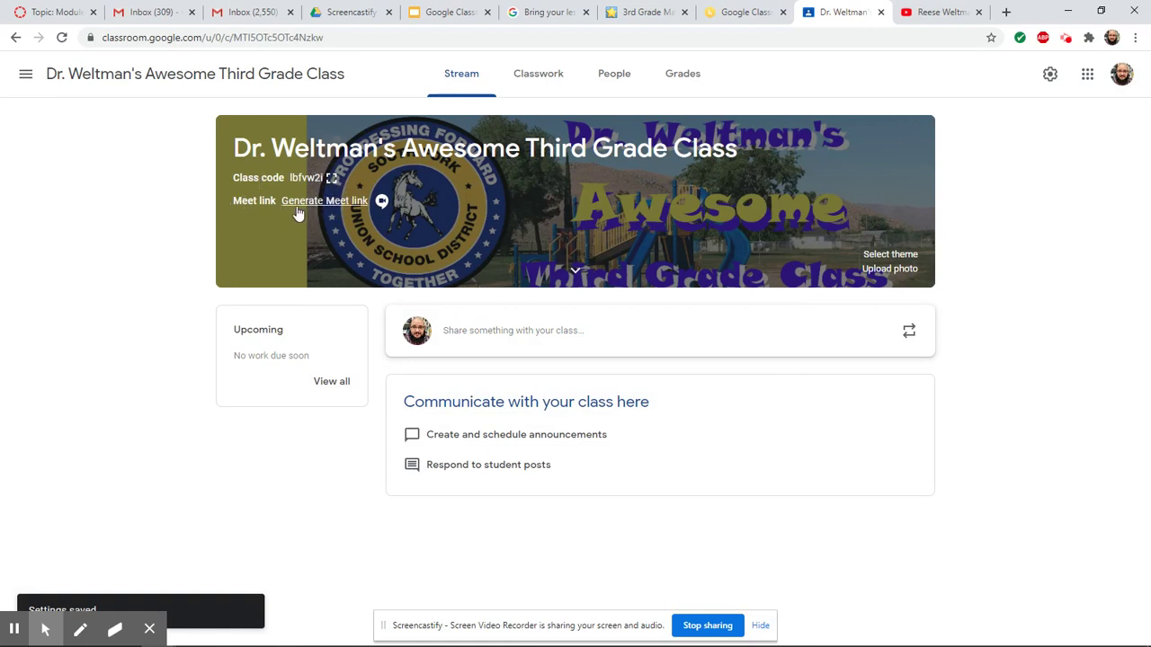
# - Generate a Meet link for the class with Visible to students turned on, and save it
pyautogui.click(347, 200)
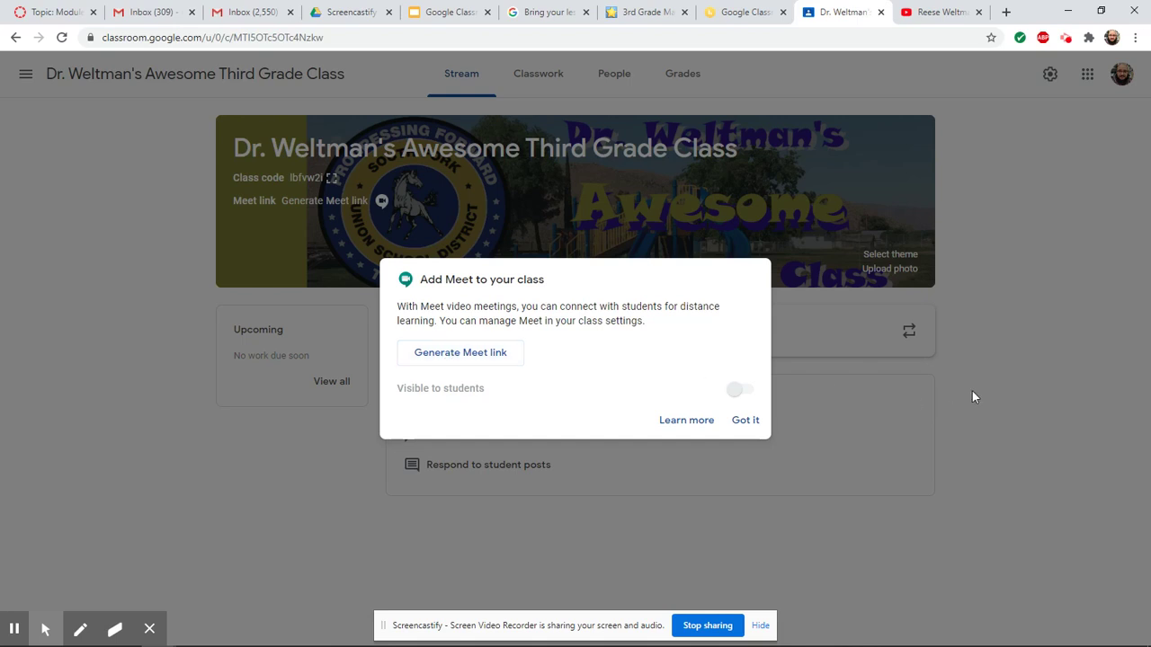
pyautogui.click(745, 421)
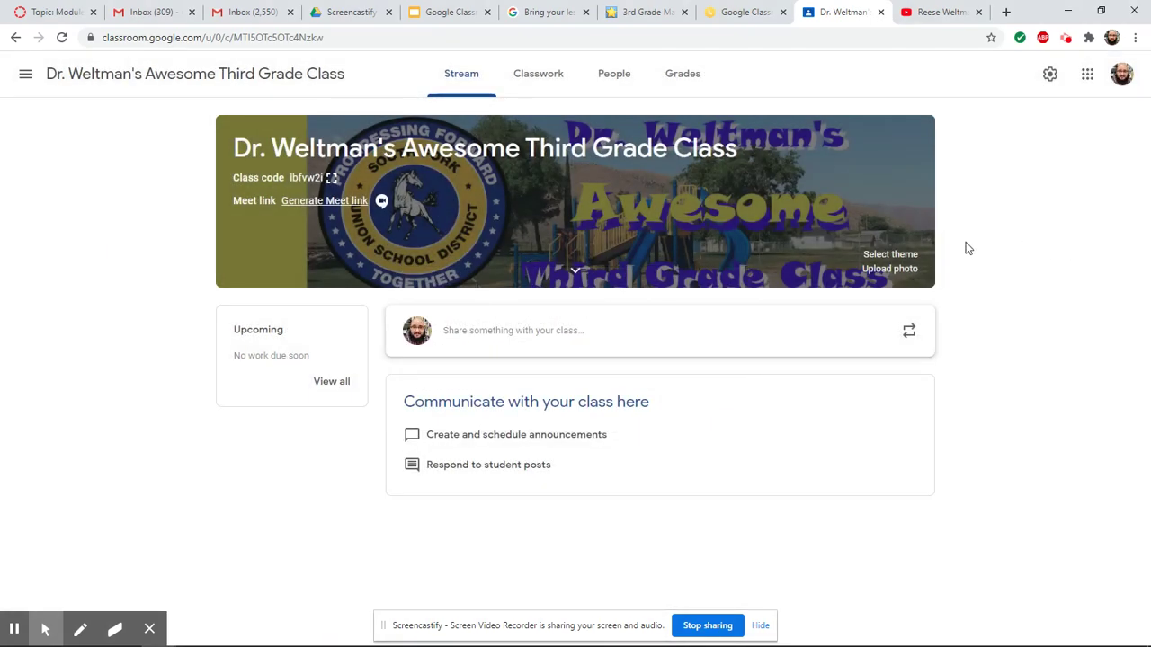
pyautogui.click(326, 201)
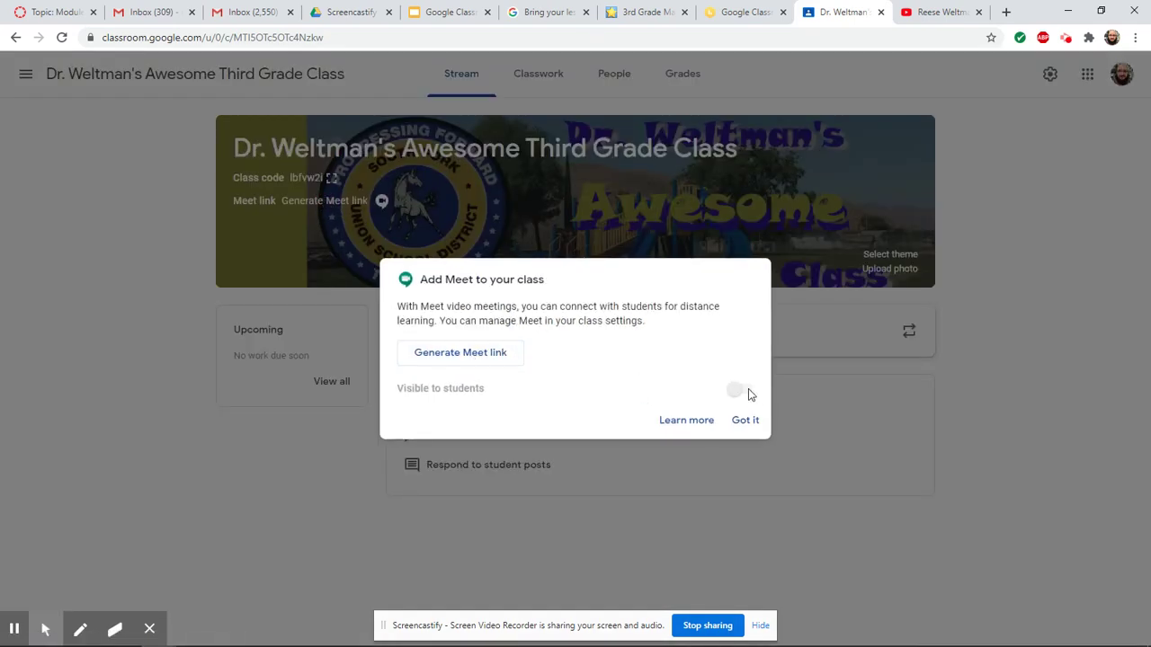
pyautogui.click(486, 351)
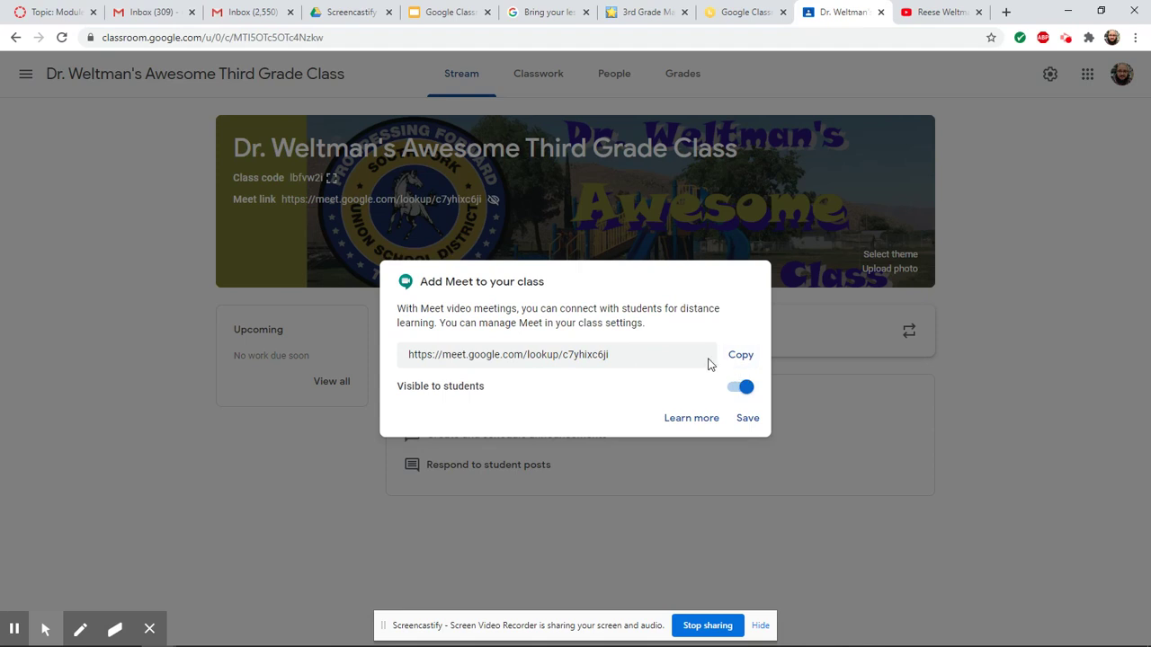
pyautogui.click(743, 388)
pyautogui.click(746, 390)
pyautogui.click(748, 391)
pyautogui.click(750, 393)
pyautogui.click(747, 419)
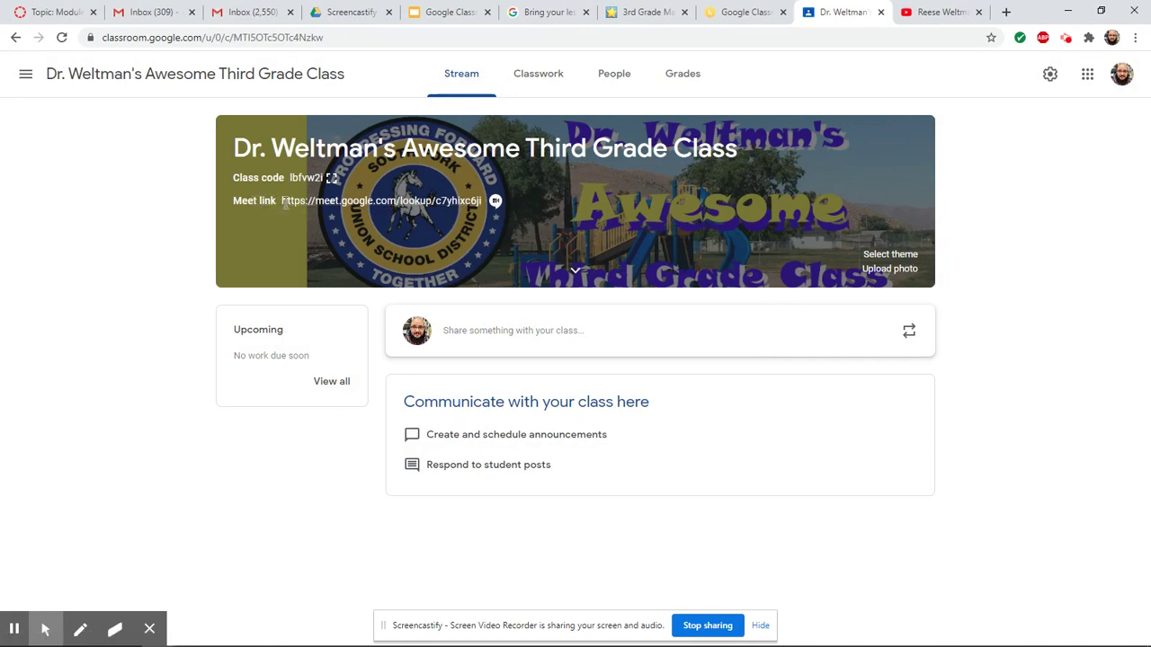
# - Open the class's Meet video meeting from the class banner, and close the meeting page again
pyautogui.click(496, 203)
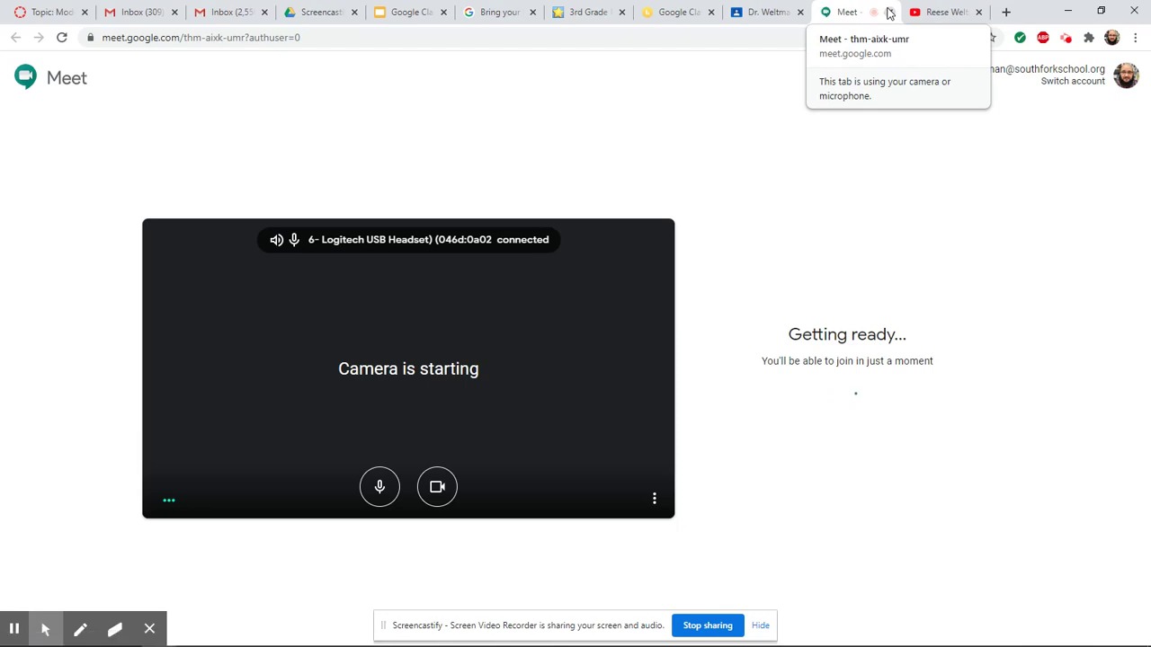
pyautogui.click(889, 12)
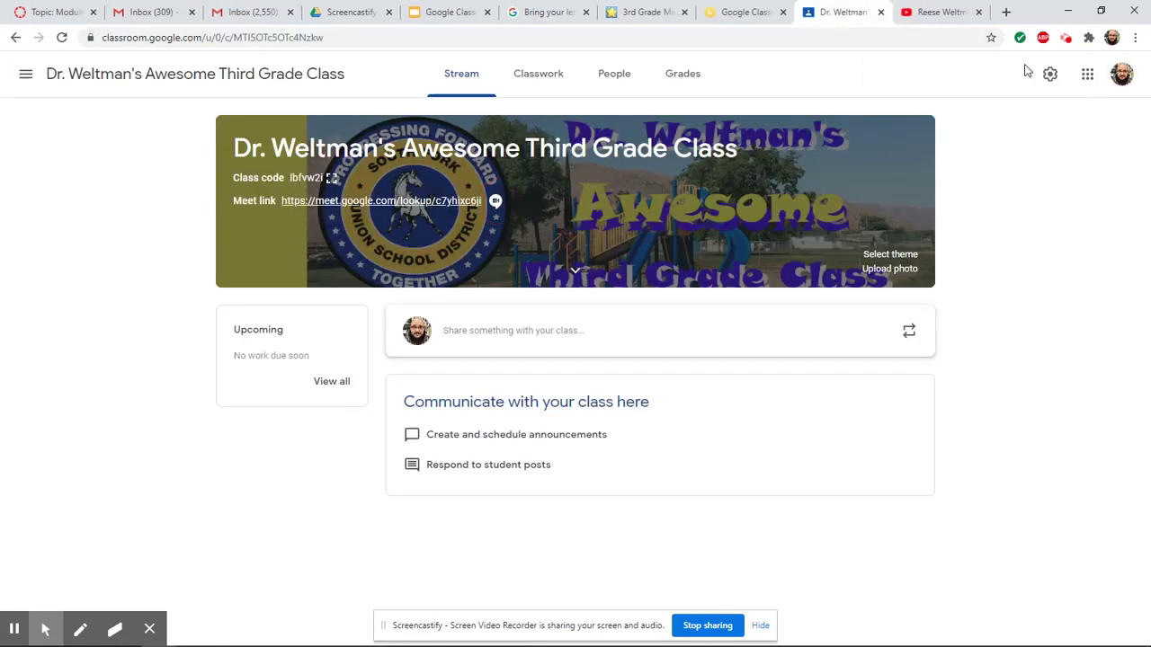
# - Turn off Visible to students for the Meet link in the class settings and save
pyautogui.click(1050, 77)
pyautogui.scroll(-3, 872, 450)
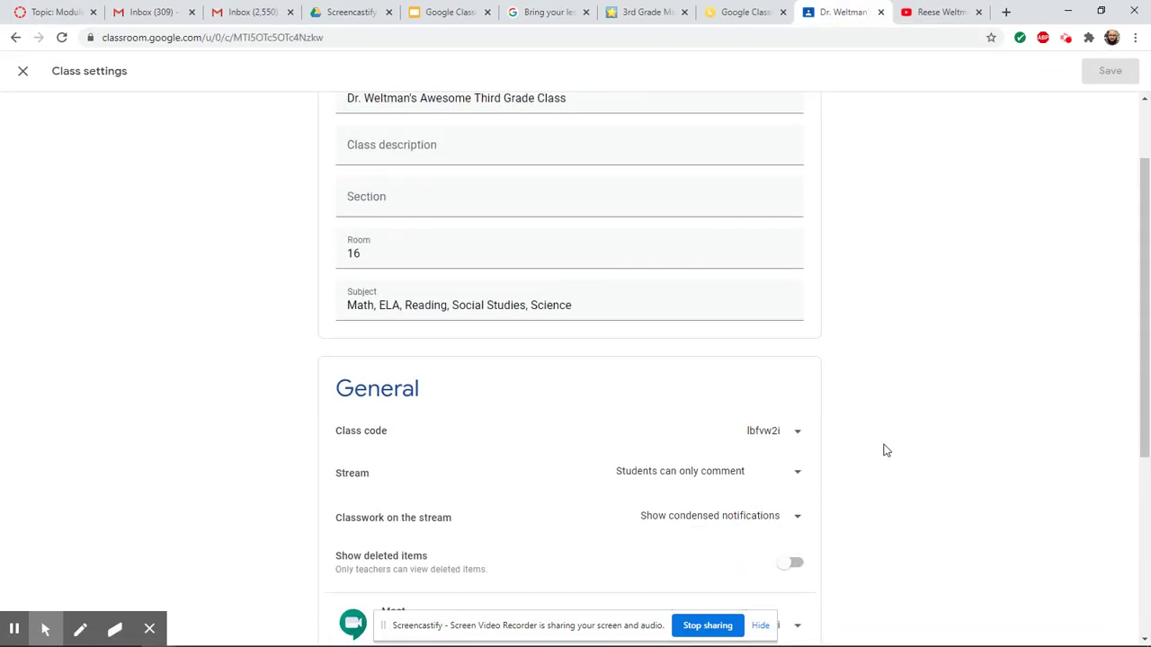
pyautogui.scroll(-2, 796, 440)
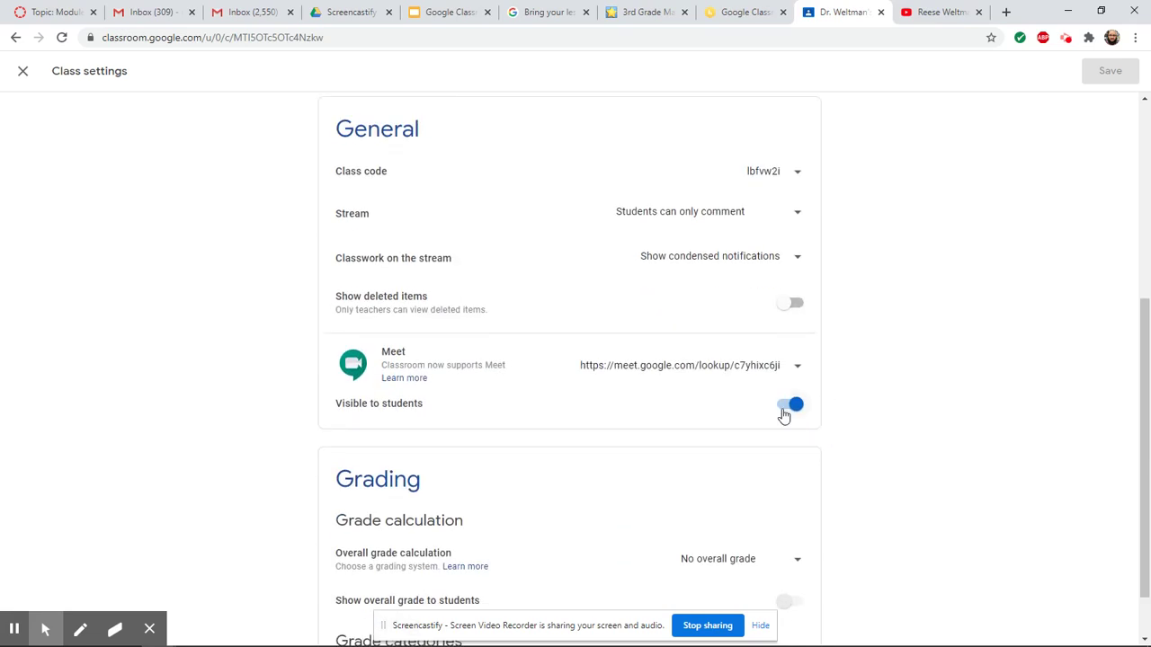
pyautogui.click(783, 410)
pyautogui.click(1109, 71)
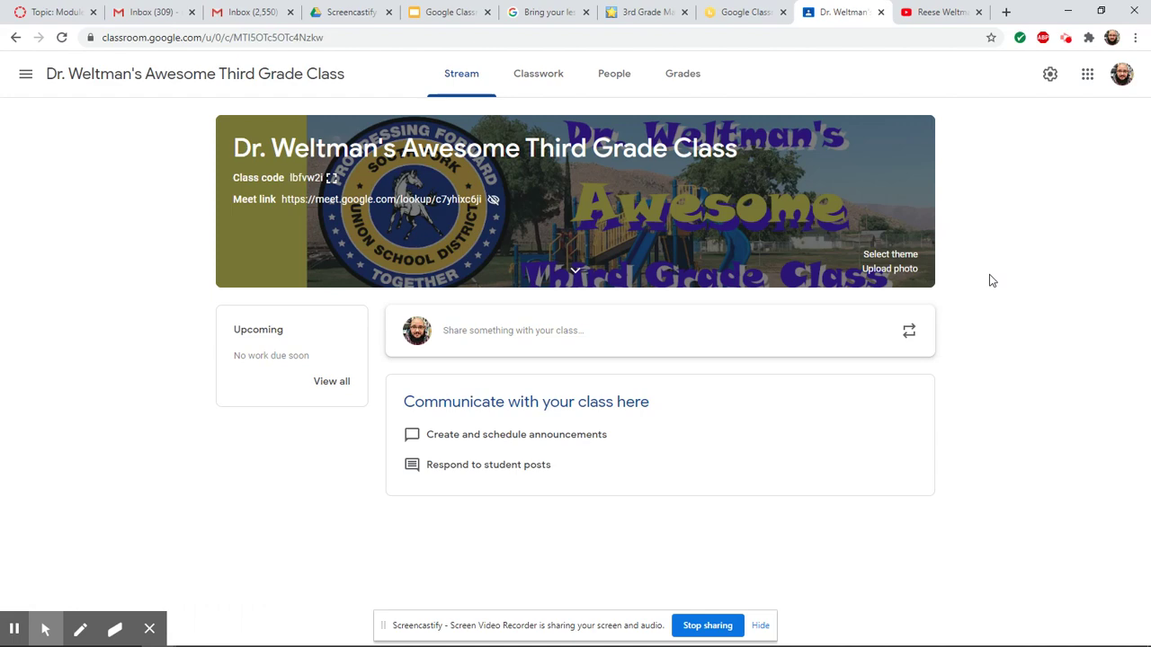
# - Review the General and Grading sections of the class settings, and leave without changing anything
pyautogui.click(1052, 79)
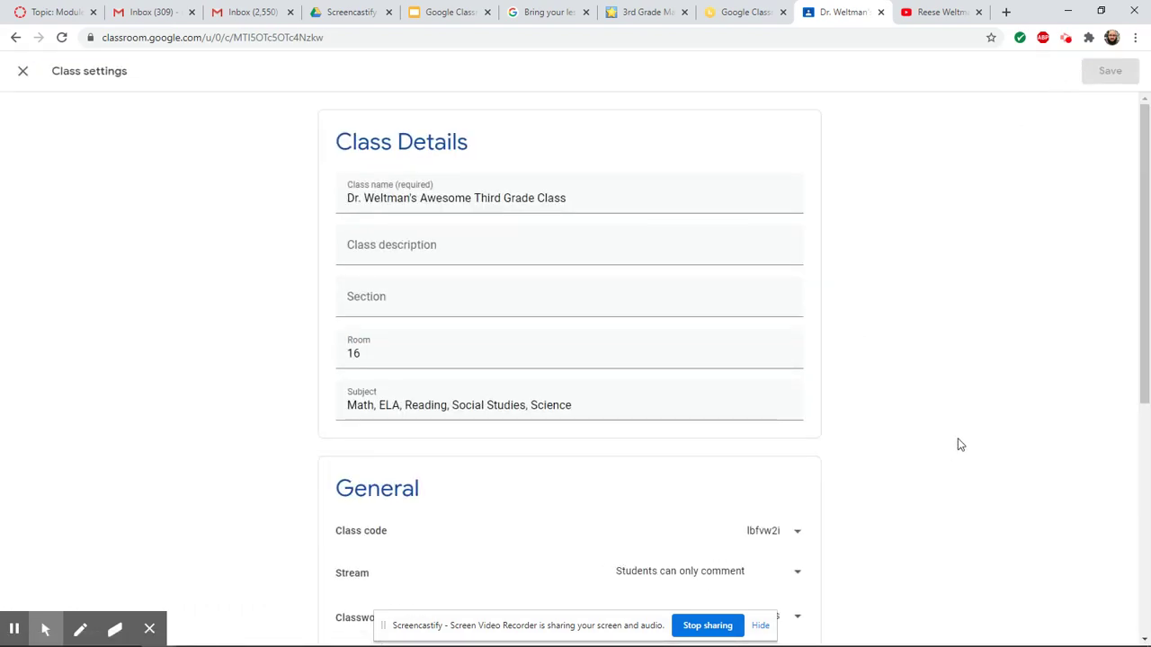
pyautogui.scroll(-5, 958, 438)
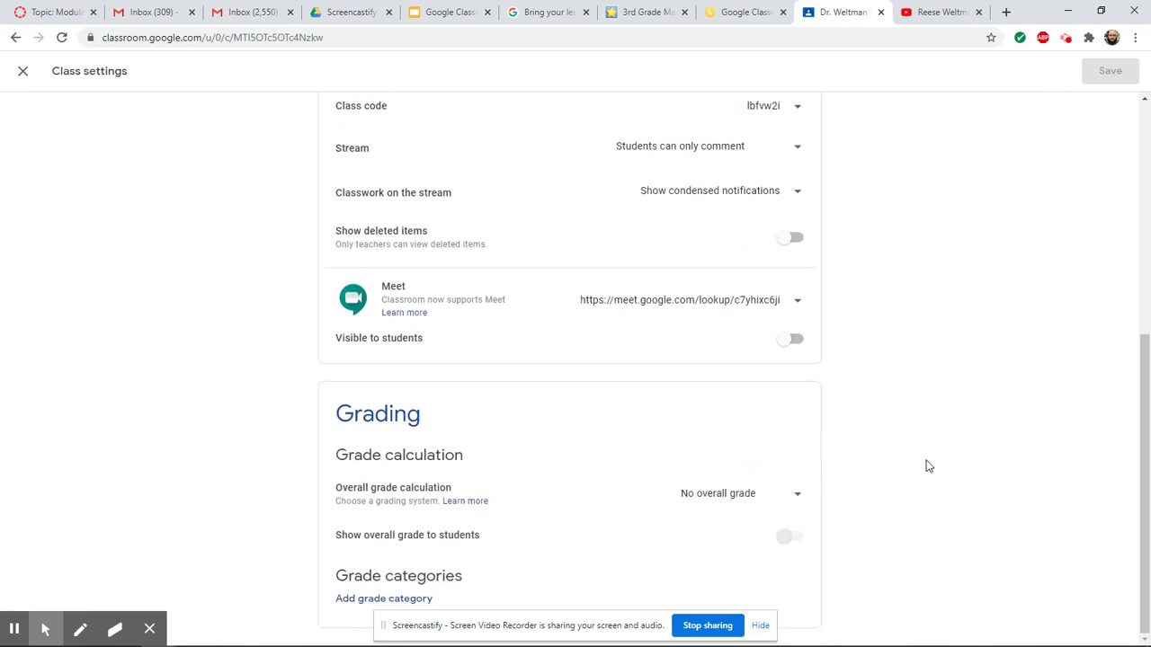
pyautogui.scroll(2, 927, 464)
pyautogui.scroll(1, 929, 465)
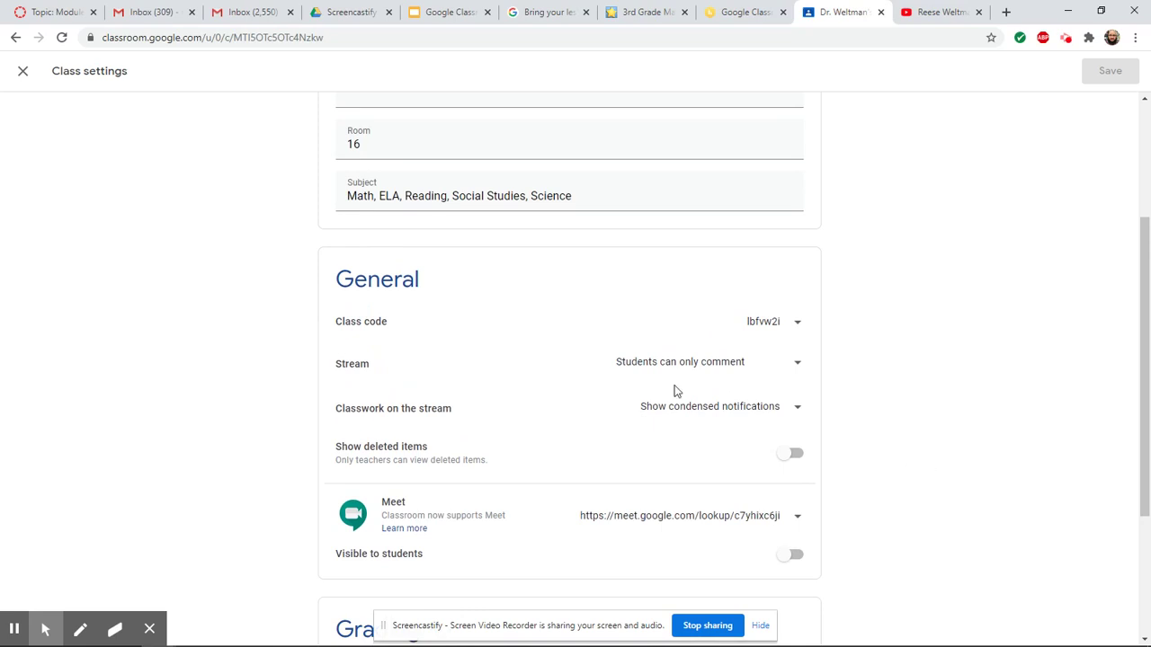
pyautogui.scroll(3, 931, 381)
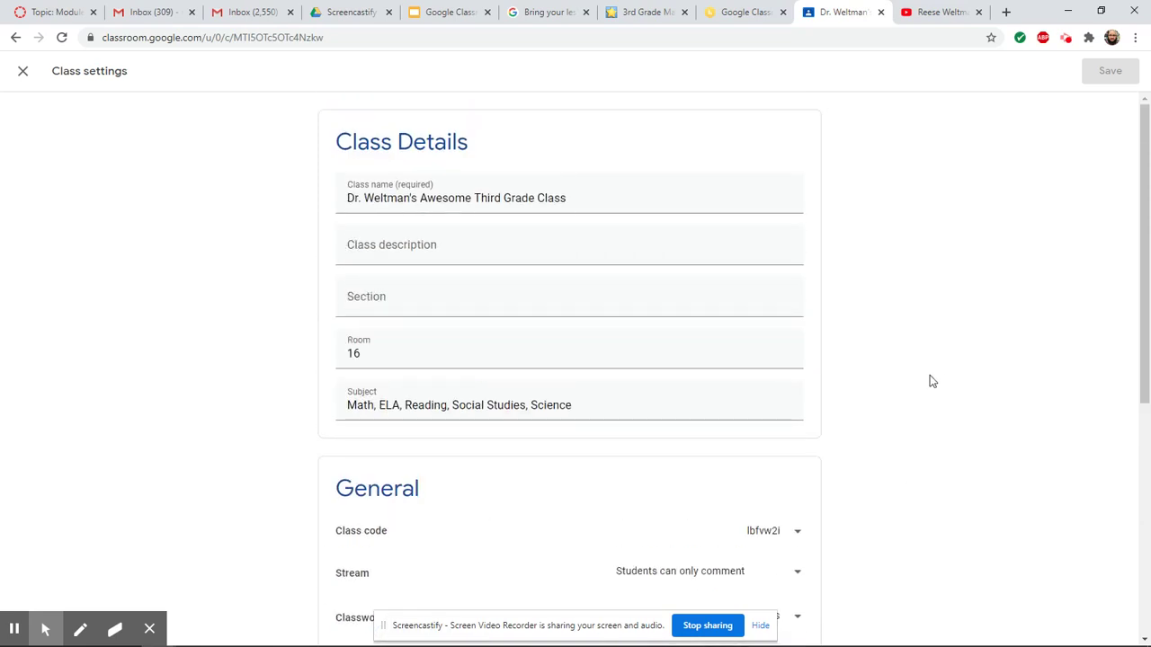
pyautogui.click(22, 70)
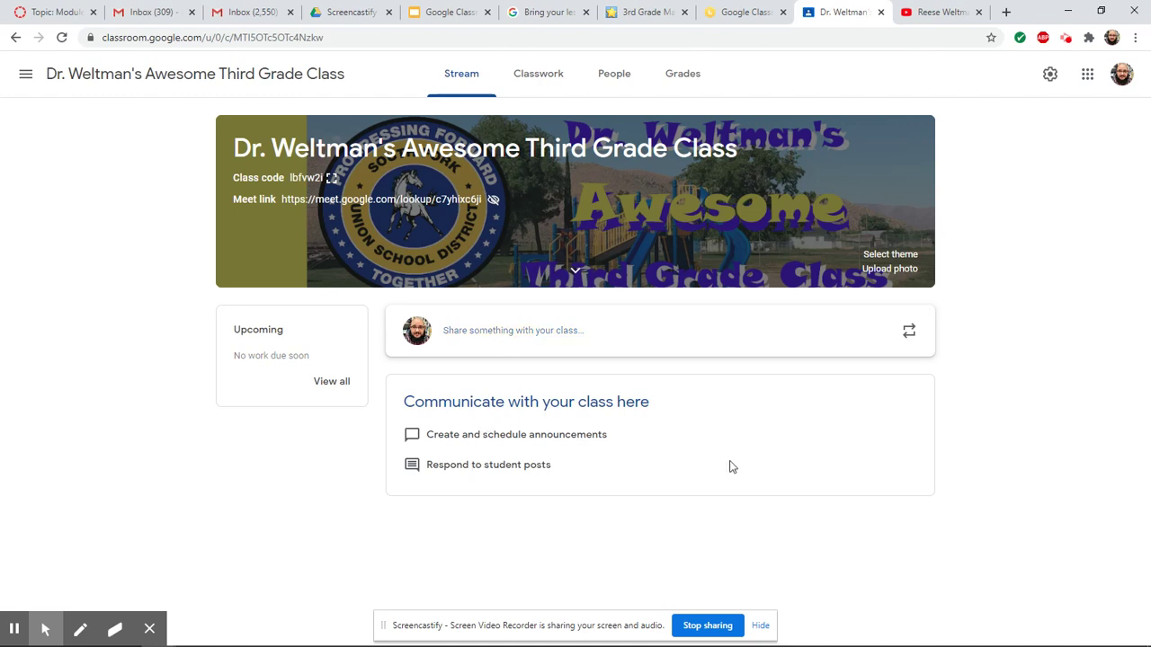
# - Open the archived 4th grade class and browse through the older posts in its stream
pyautogui.click(26, 75)
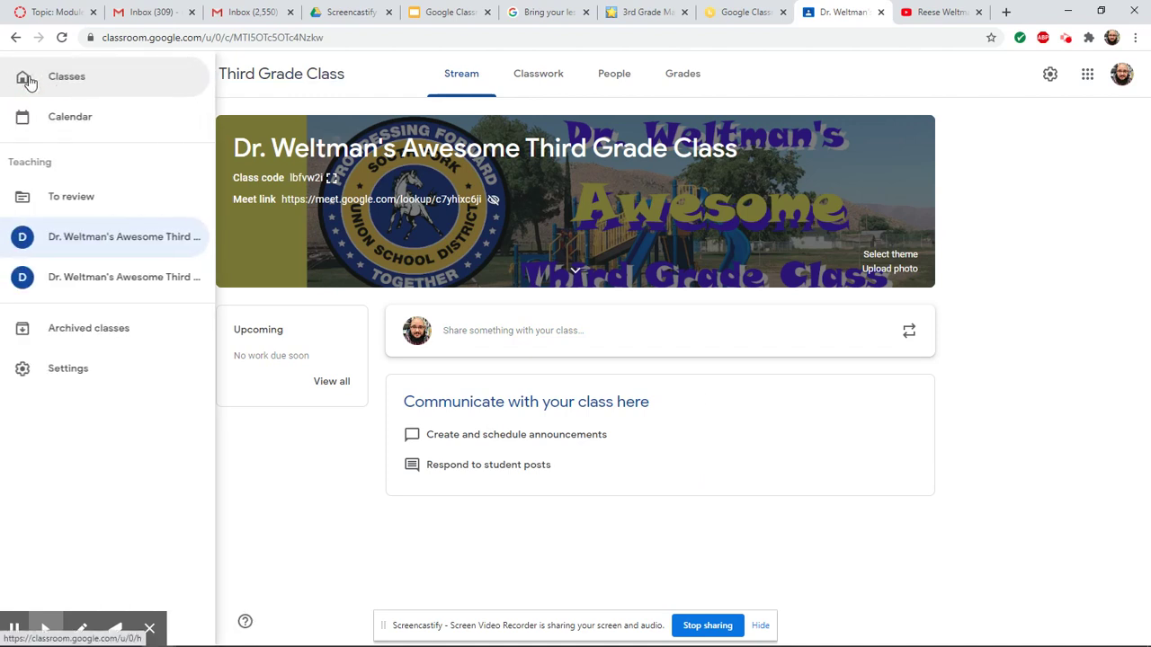
pyautogui.click(99, 330)
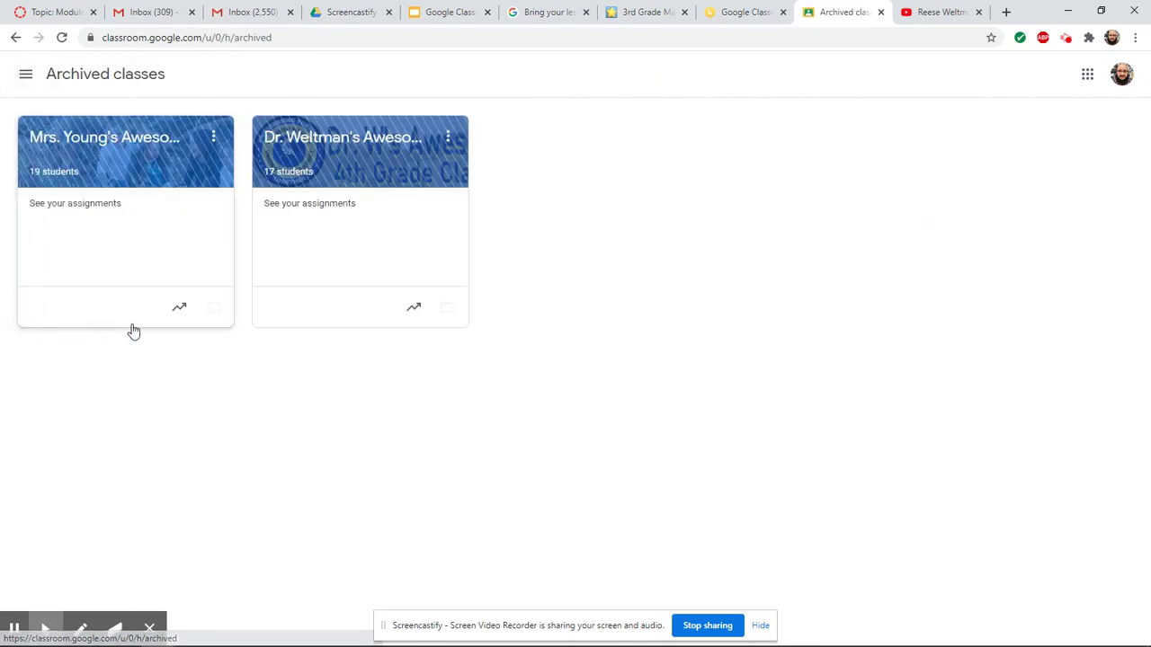
pyautogui.click(336, 136)
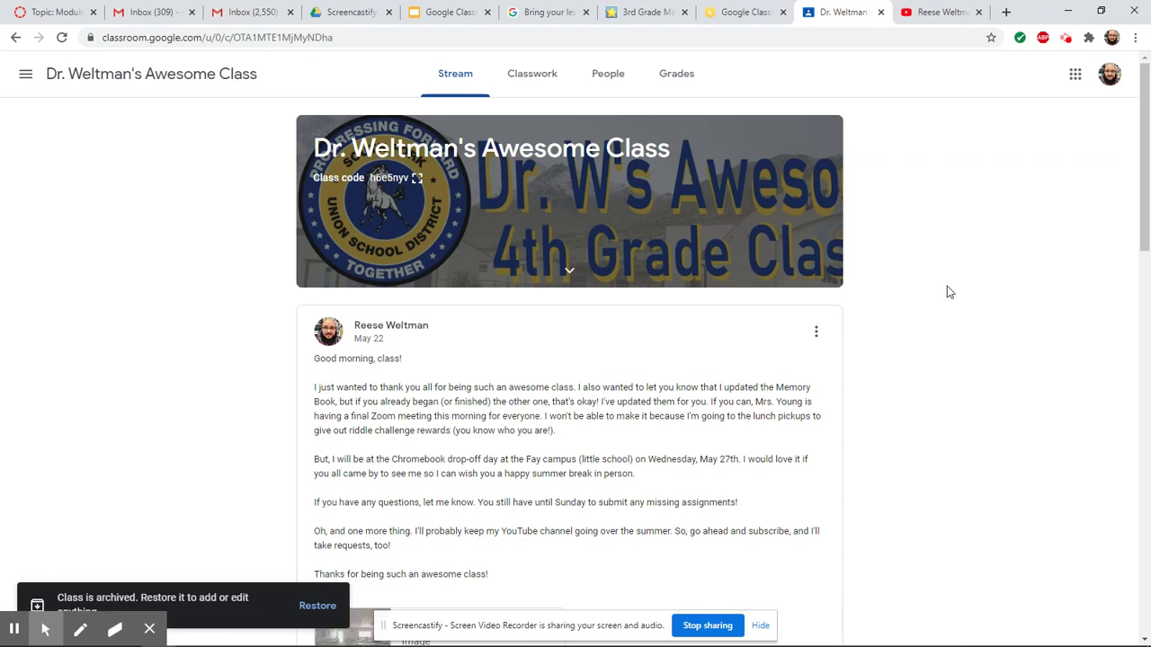
pyautogui.scroll(-3, 947, 286)
pyautogui.scroll(-7, 946, 286)
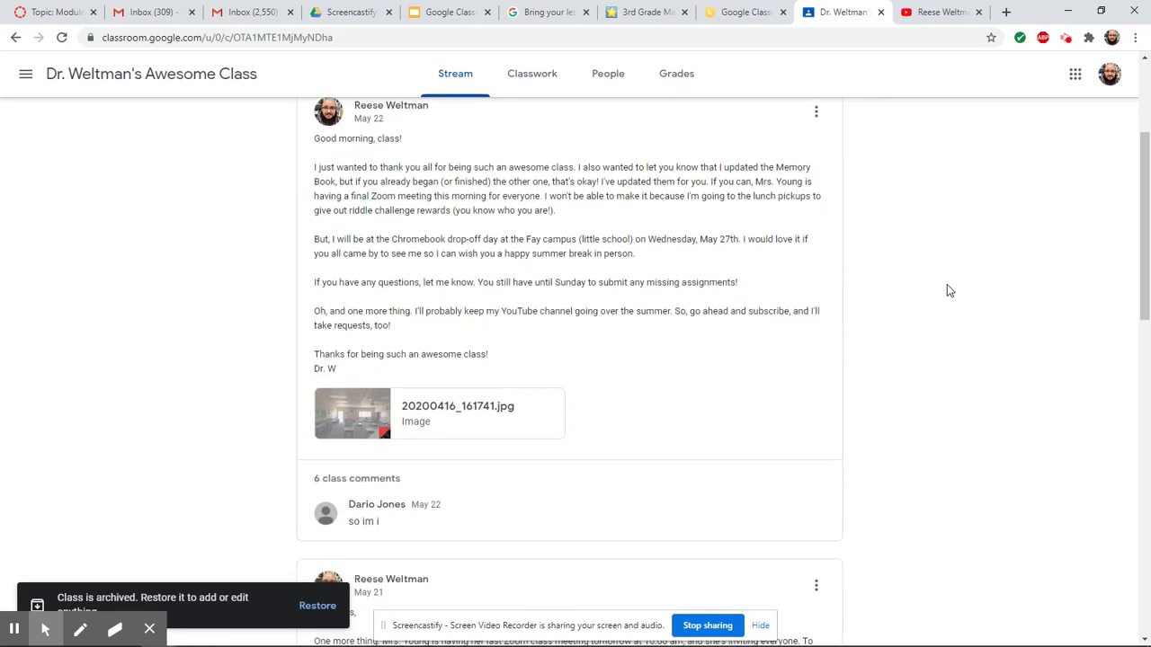
pyautogui.scroll(-9, 947, 291)
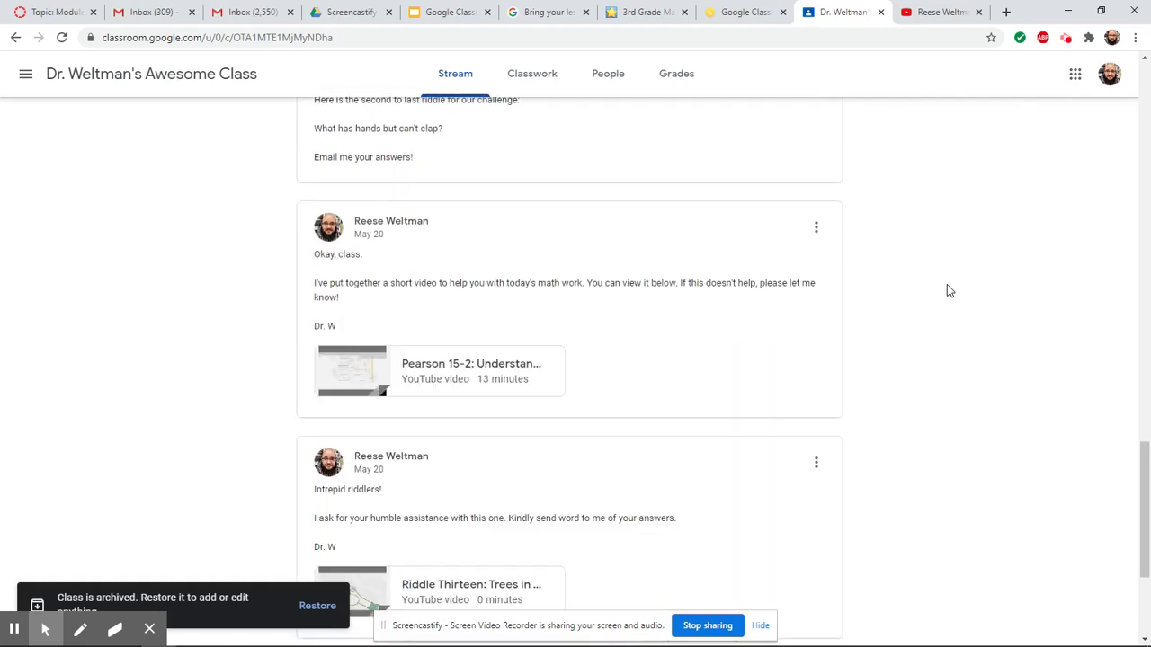
pyautogui.scroll(-10, 947, 291)
pyautogui.scroll(-11, 950, 291)
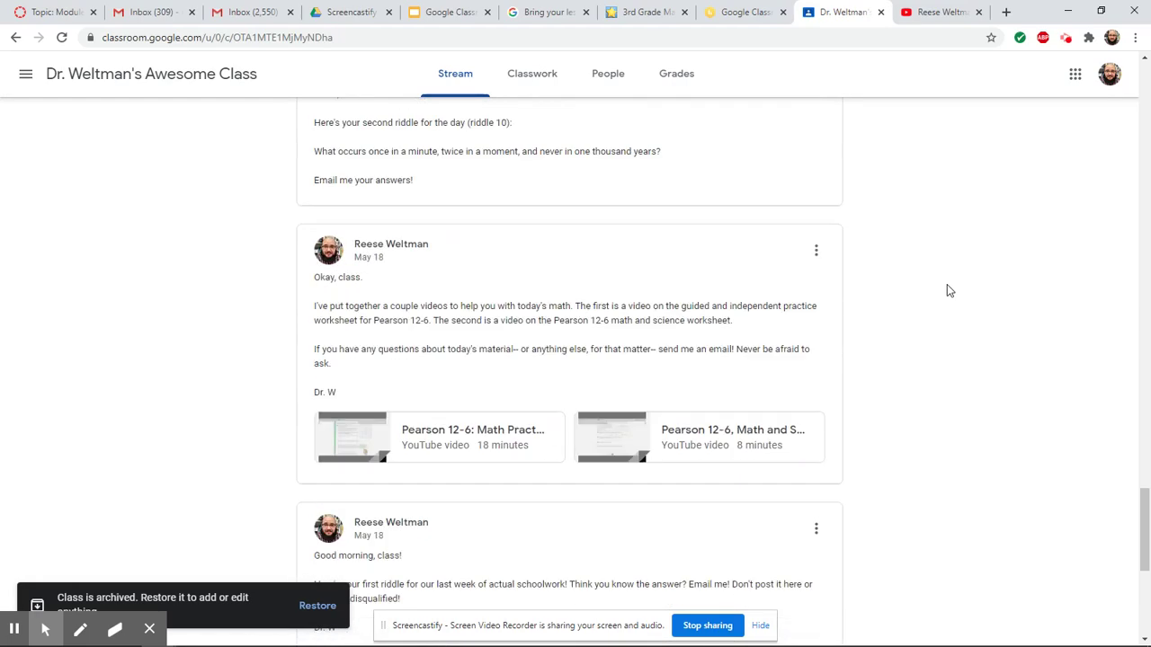
# - Browse the archived stream to the Pearson 12-2 Guided Practice video post, open the video, pause it and close the preview
pyautogui.scroll(-8, 950, 285)
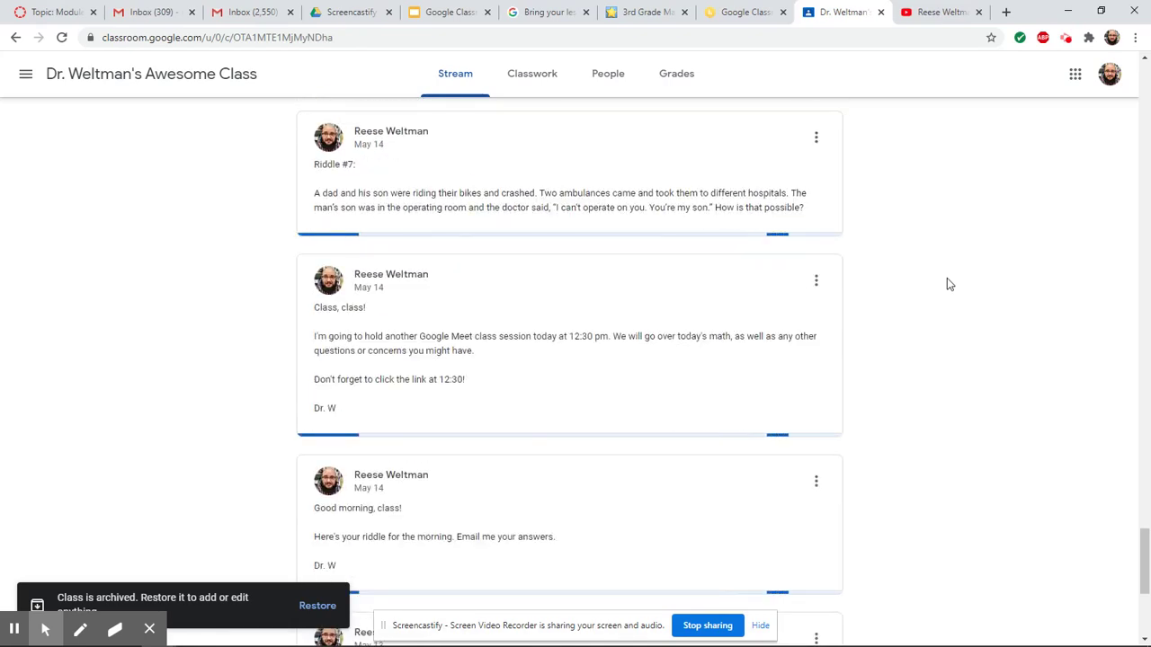
pyautogui.scroll(-6, 950, 284)
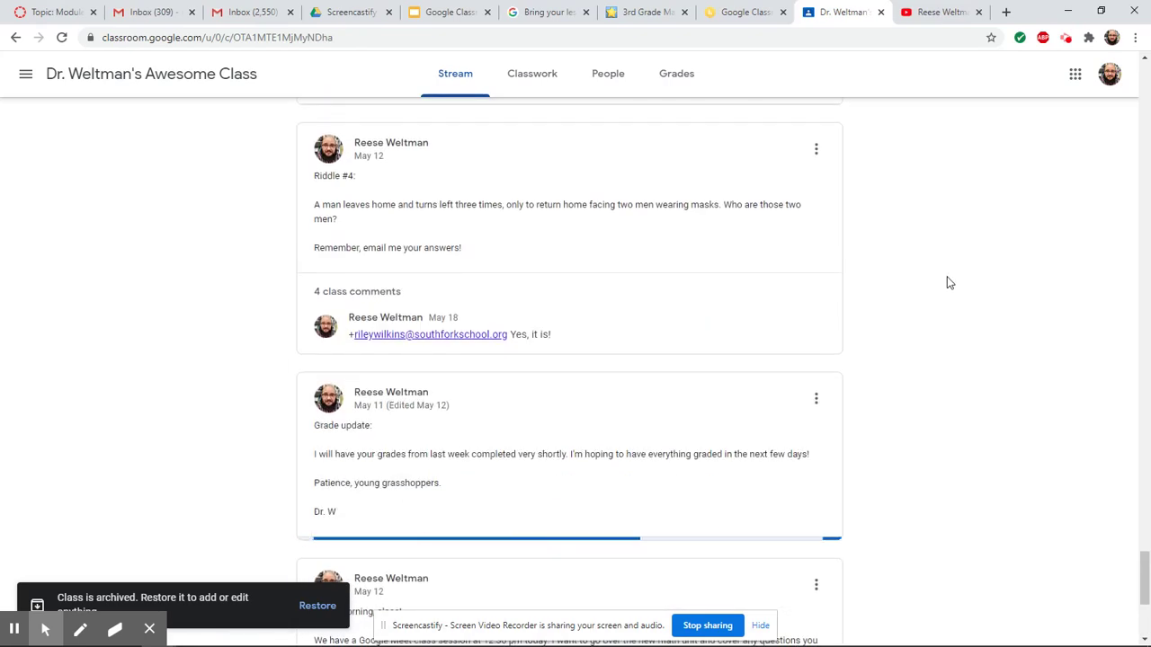
pyautogui.scroll(6, 950, 284)
pyautogui.scroll(1, 950, 283)
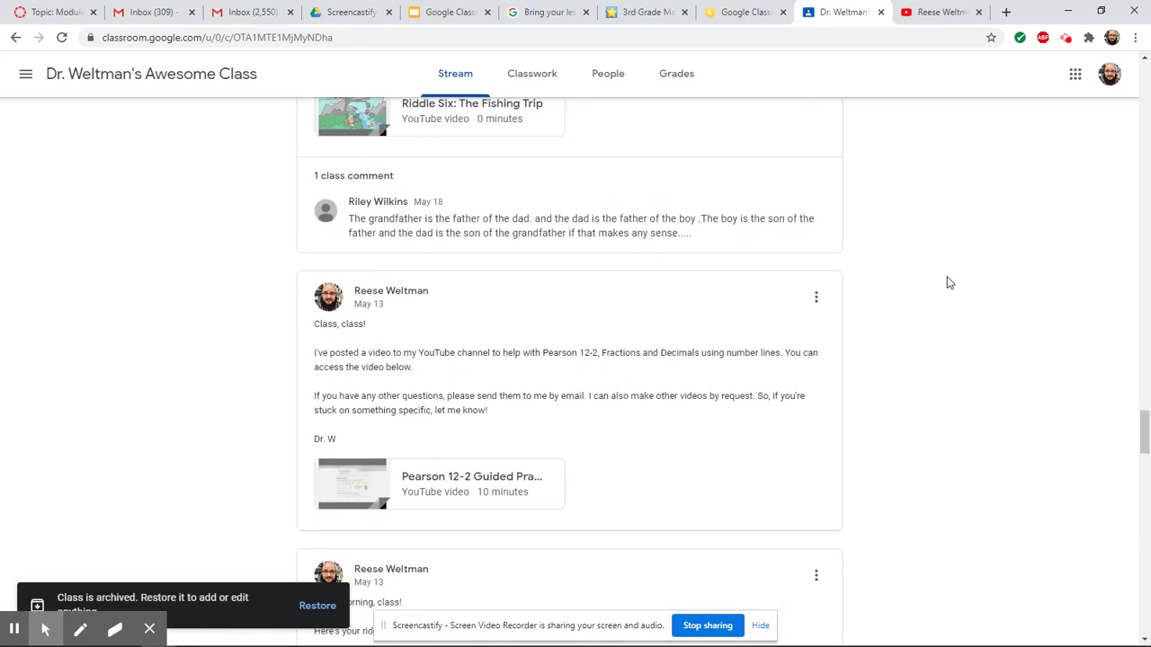
pyautogui.scroll(-2, 948, 283)
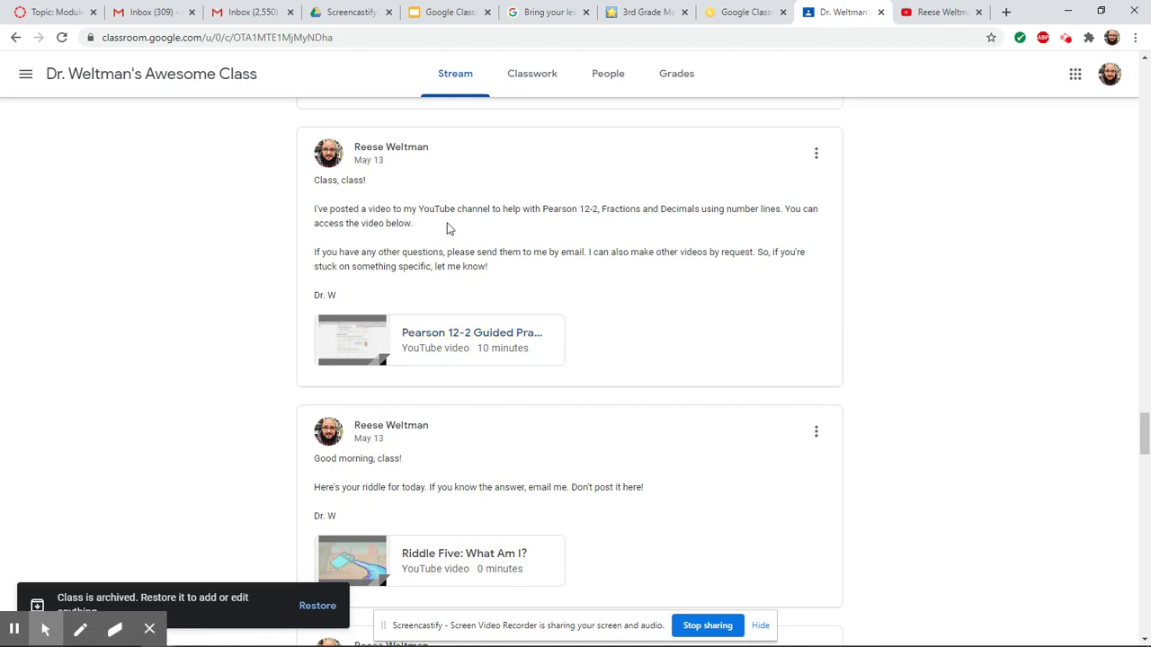
pyautogui.click(452, 339)
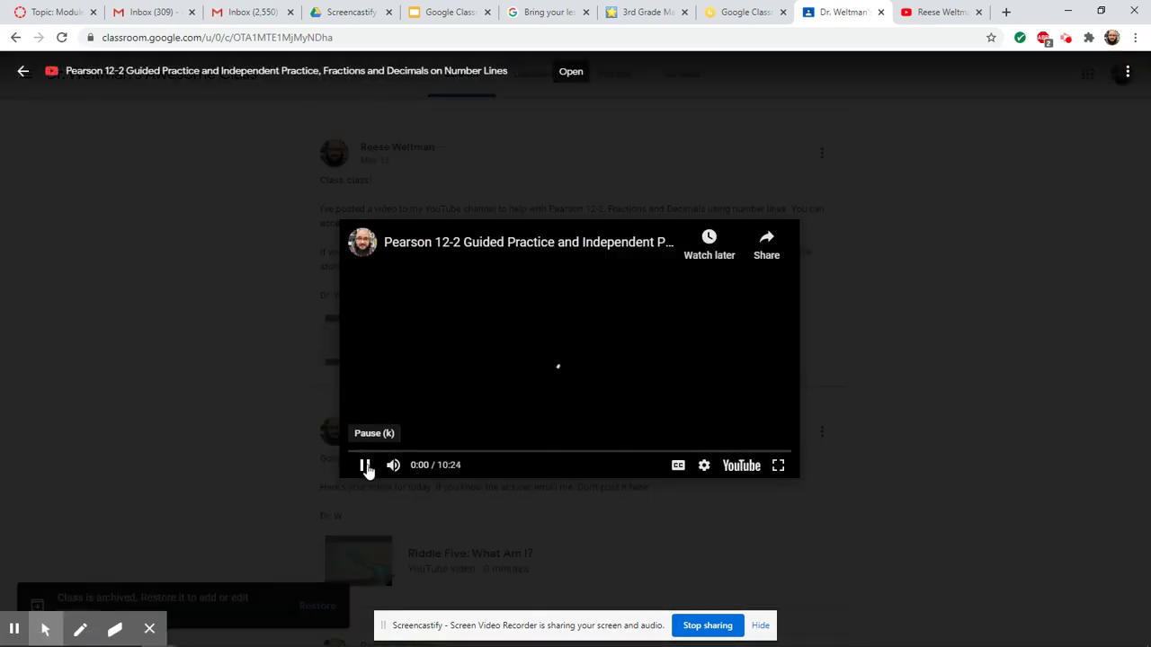
pyautogui.click(365, 466)
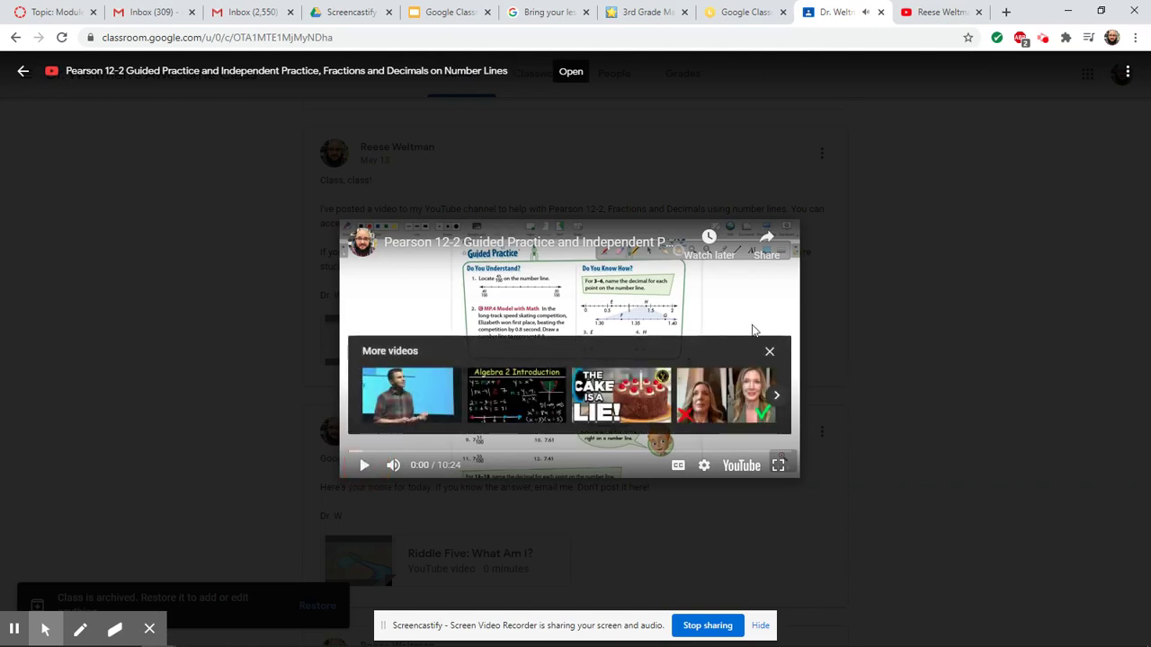
pyautogui.click(770, 353)
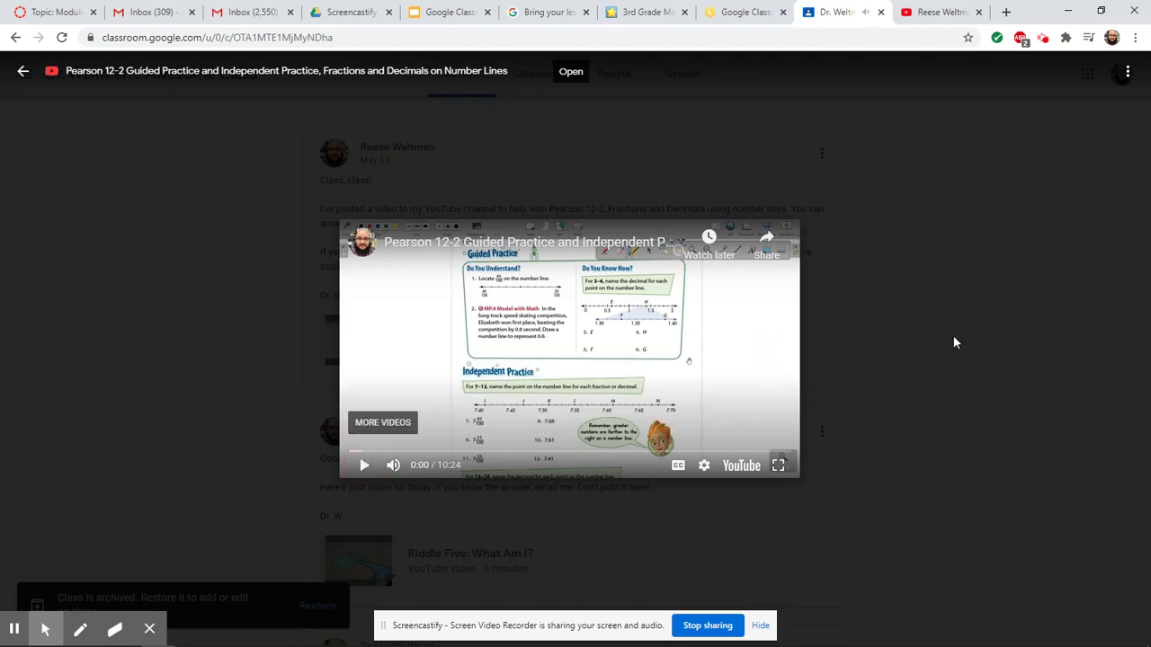
pyautogui.click(946, 410)
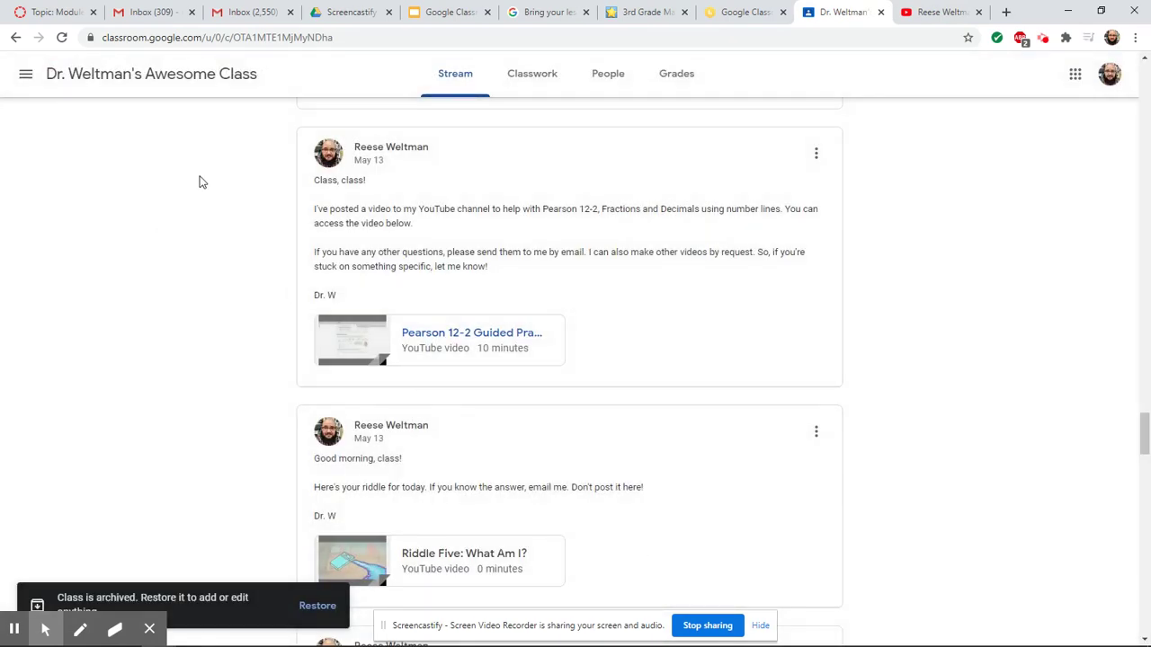
# - Leave the archived class and open the first third grade class listed under Teaching
pyautogui.scroll(-5, 108, 135)
pyautogui.click(24, 78)
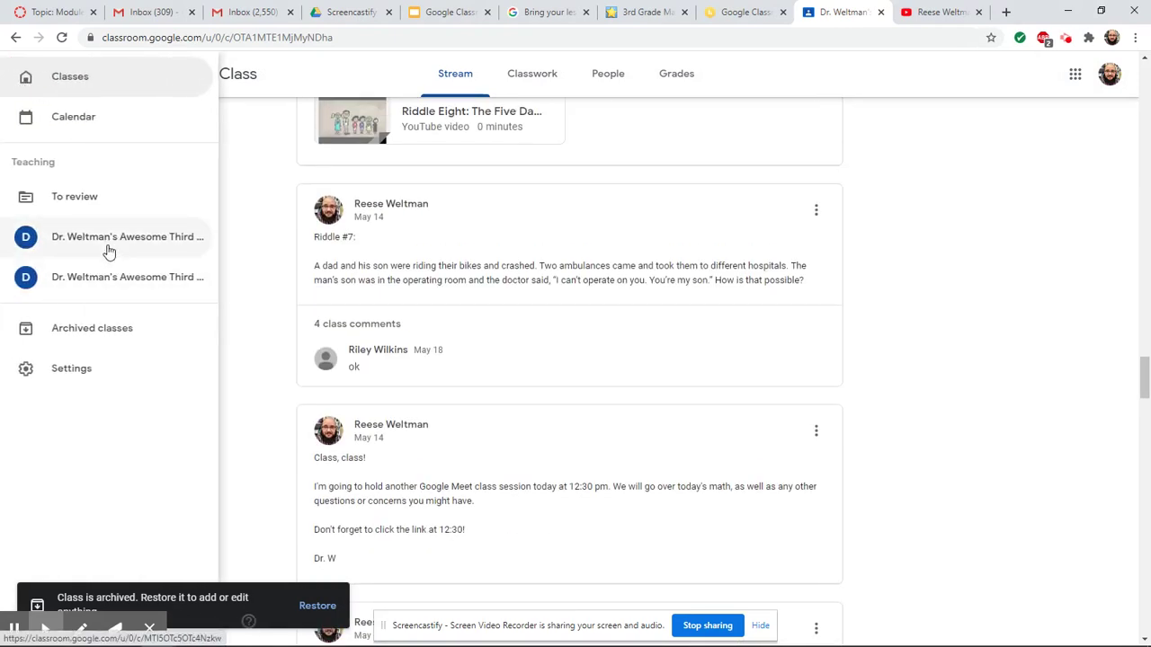
pyautogui.click(107, 250)
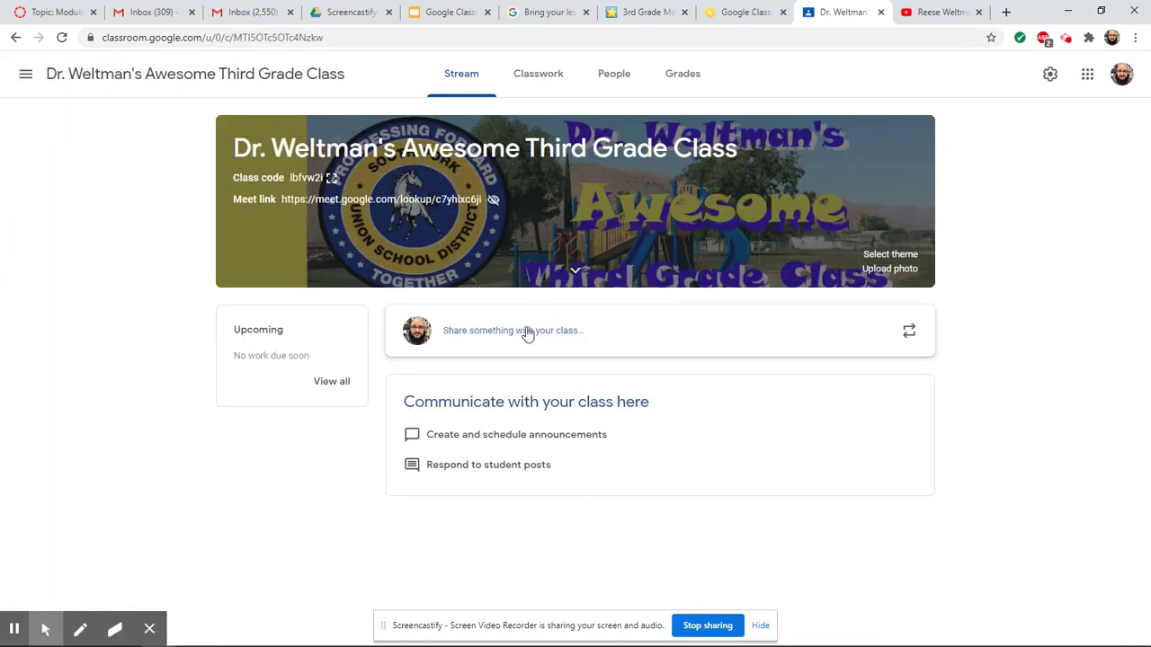
# - Start a stream announcement for all students, check the class and student choices, and write "Hi everyone! Check out my new video."
pyautogui.click(515, 326)
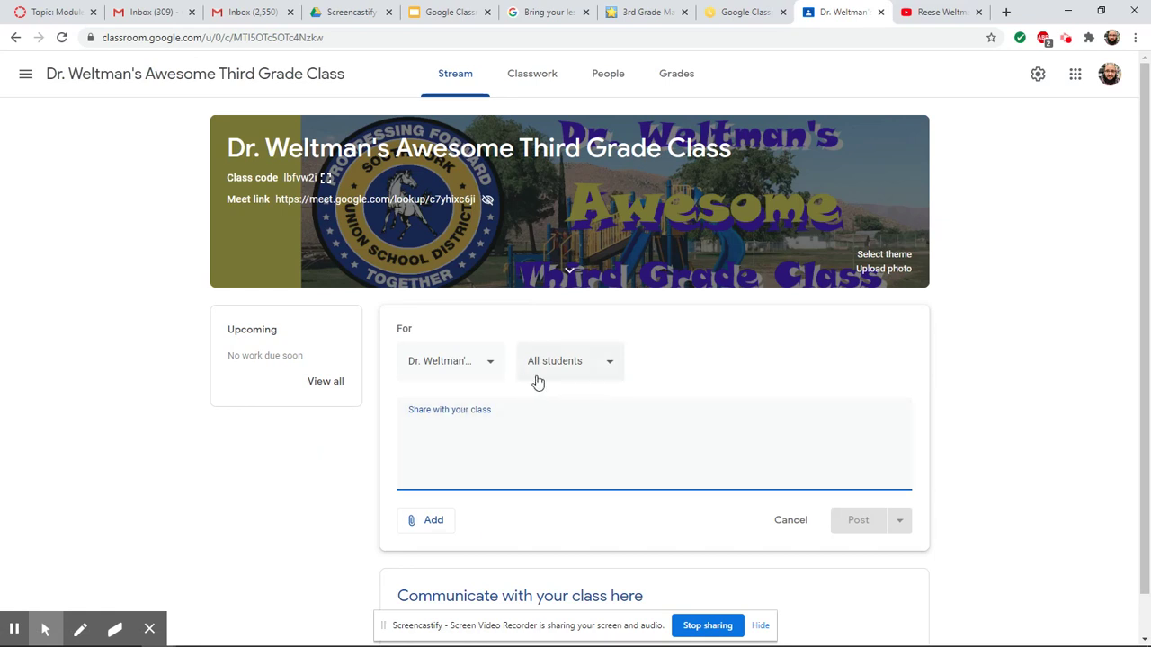
pyautogui.click(580, 370)
pyautogui.click(702, 362)
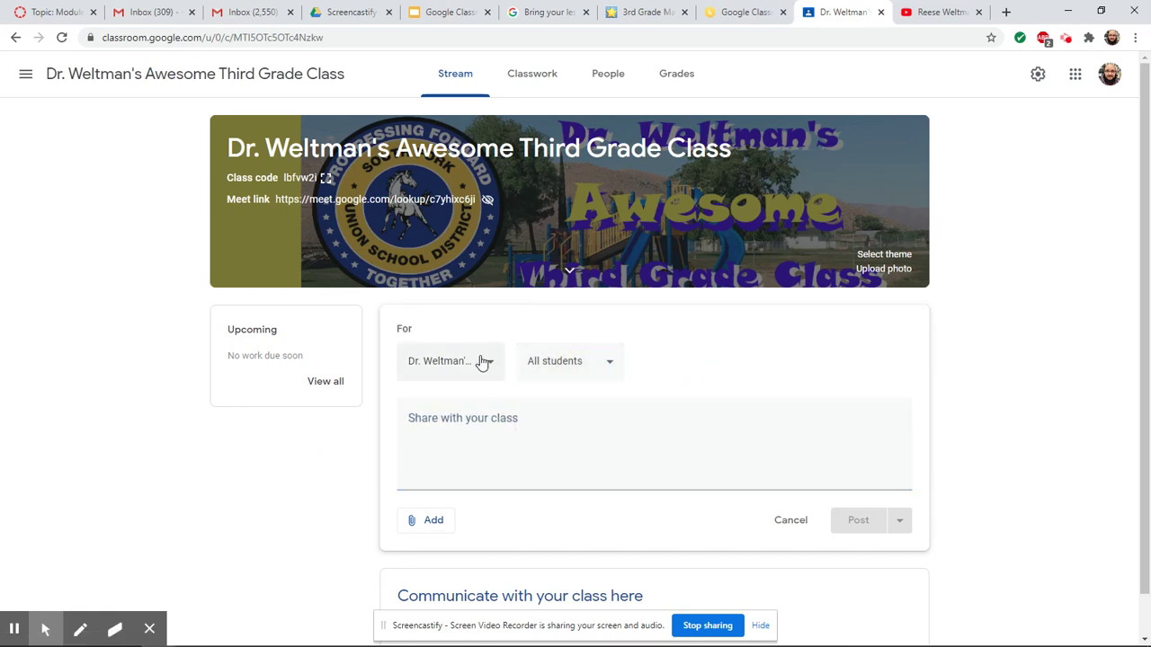
pyautogui.click(474, 362)
pyautogui.click(806, 357)
pyautogui.click(460, 432)
pyautogui.write('Hi e')
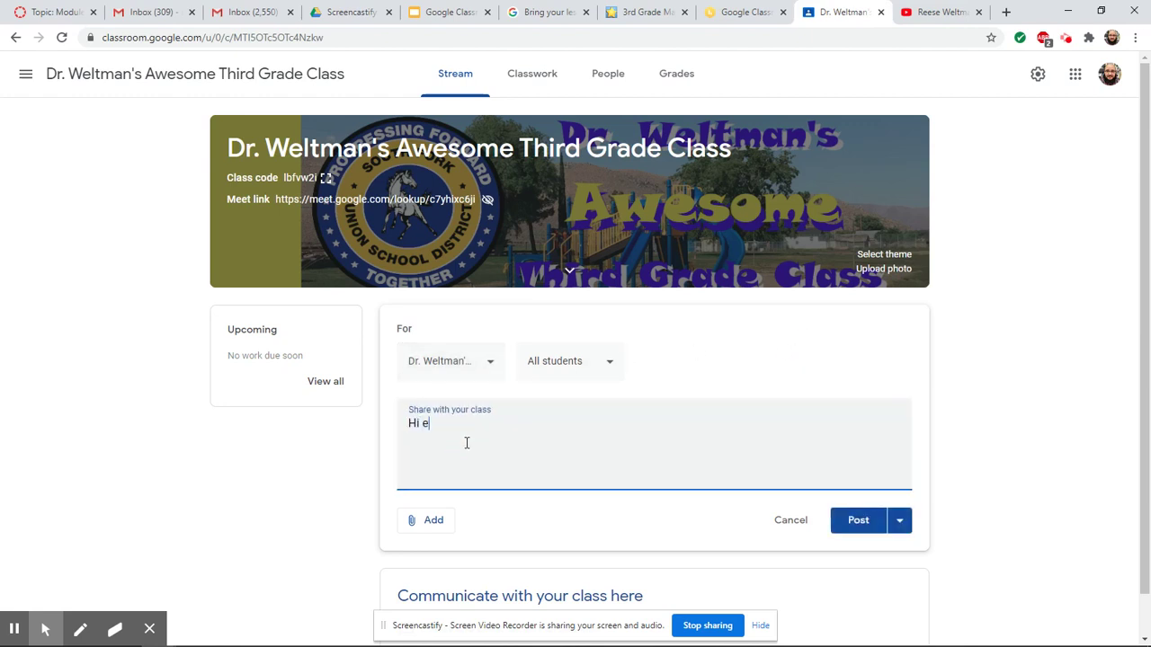
pyautogui.write('veryone! Check out my new video.')
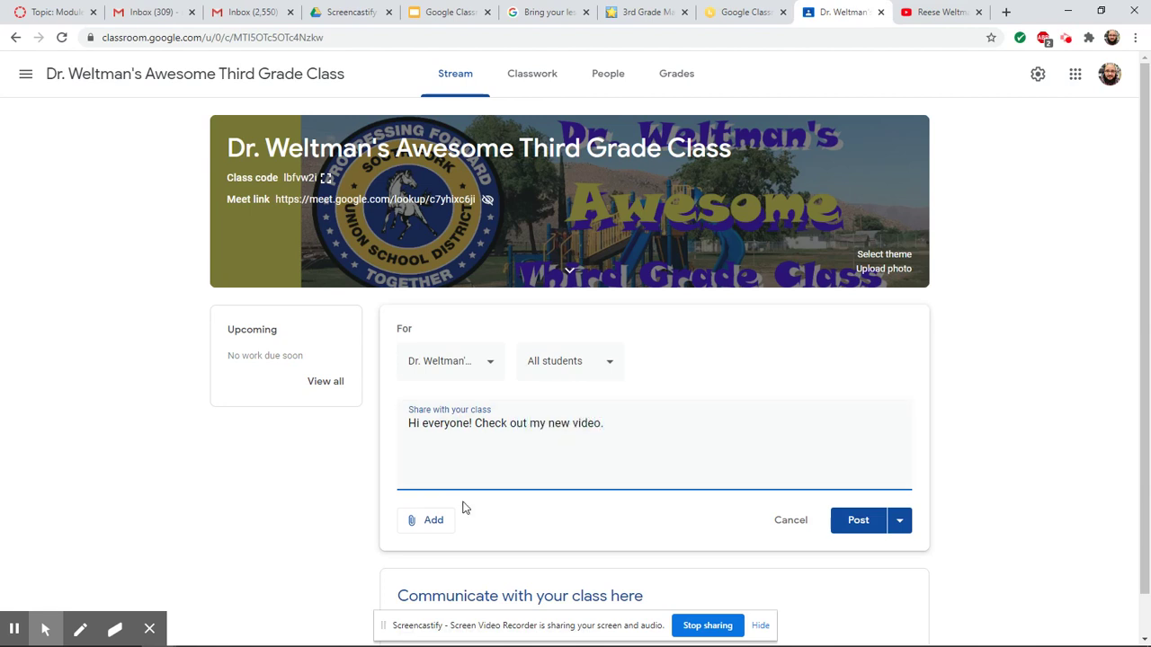
# - Start attaching a YouTube video to the announcement, compare the video search and URL methods, and choose URL
pyautogui.click(426, 520)
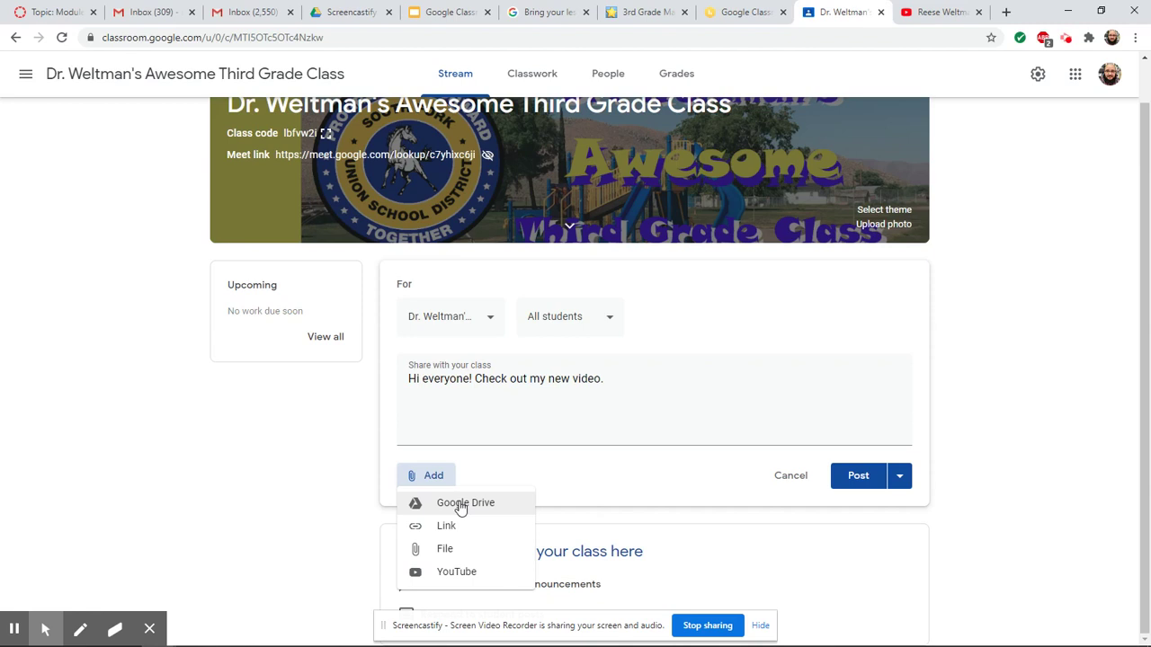
pyautogui.click(471, 573)
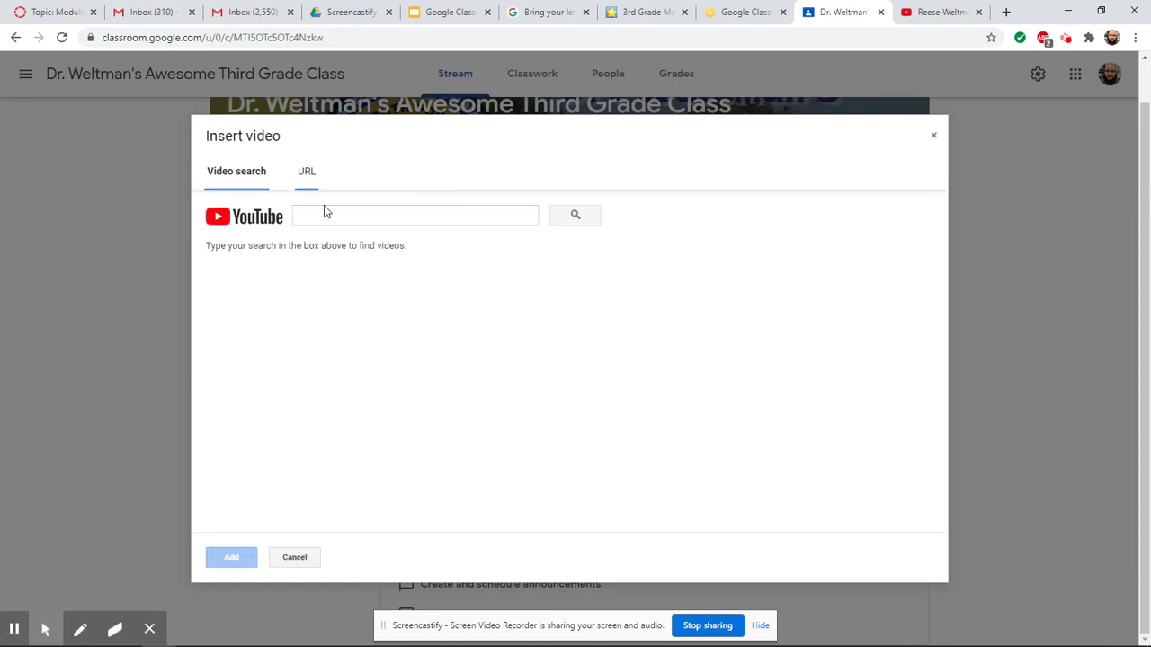
pyautogui.click(306, 172)
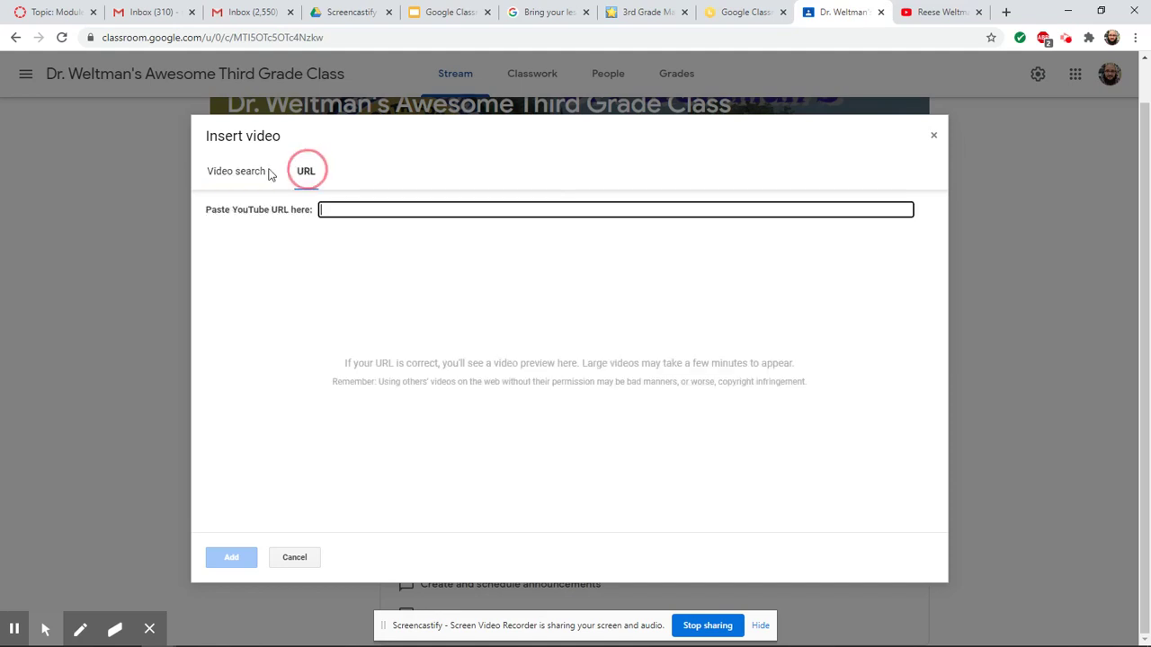
pyautogui.click(241, 180)
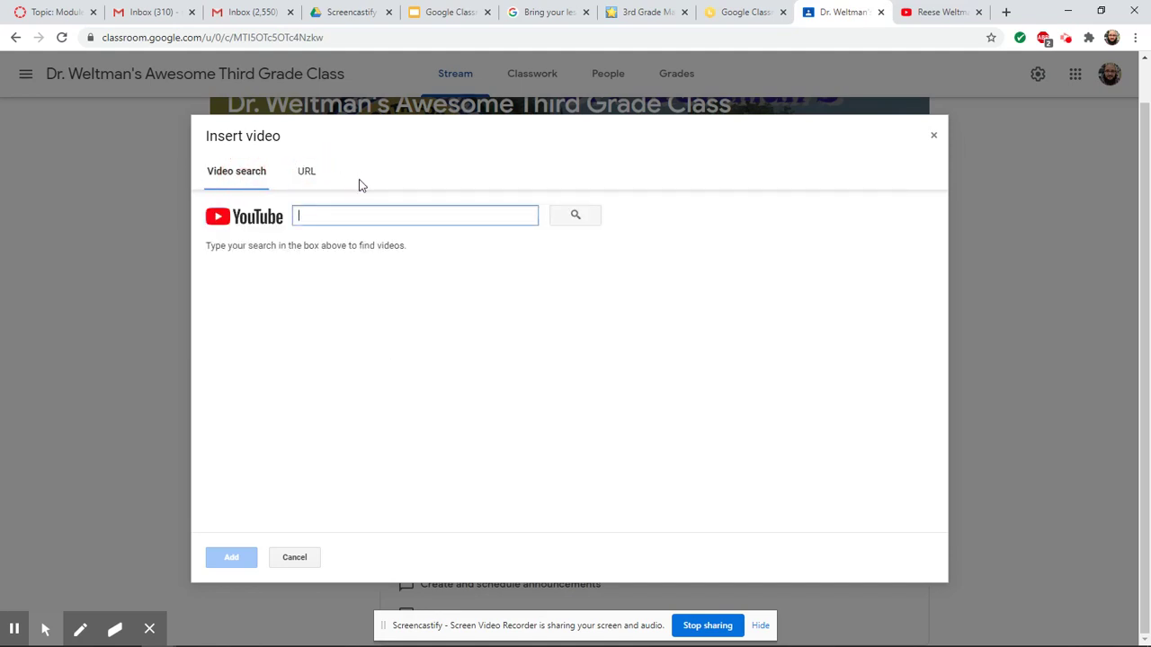
pyautogui.click(306, 173)
pyautogui.click(216, 170)
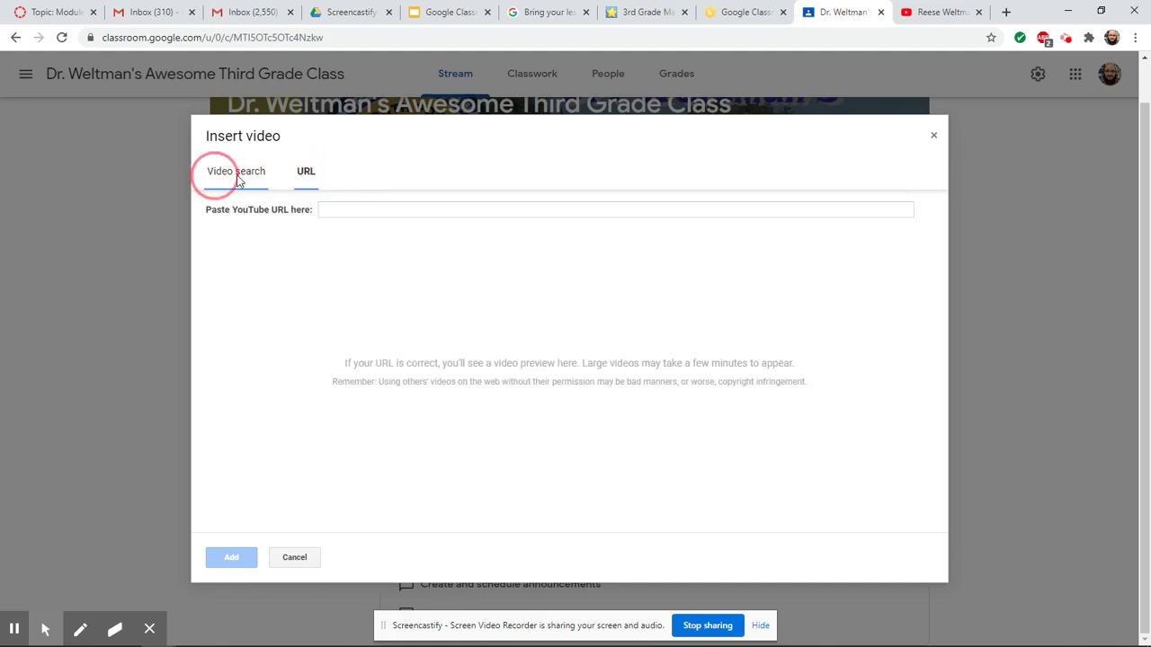
pyautogui.click(306, 174)
# - Copy the URL of the YouTube video "Teachers' Guide to Getting Started with Google Classroom II" and attach it to the announcement
pyautogui.click(940, 12)
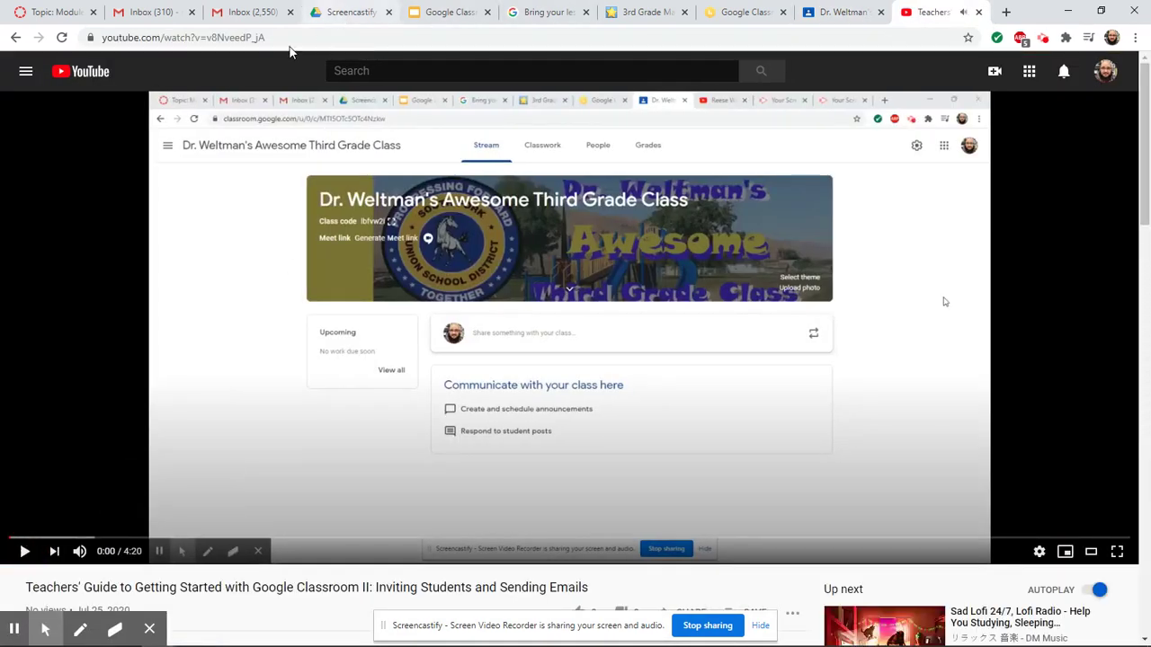
pyautogui.click(293, 35)
pyautogui.hotkey('ctrl', 'c')
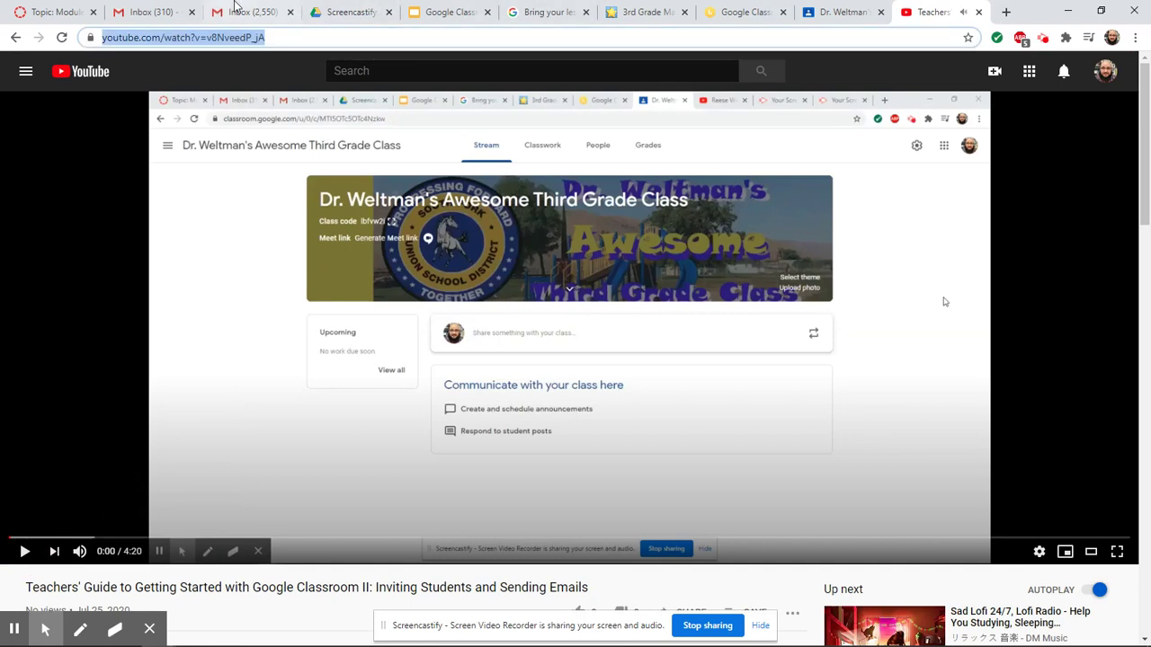
pyautogui.click(838, 12)
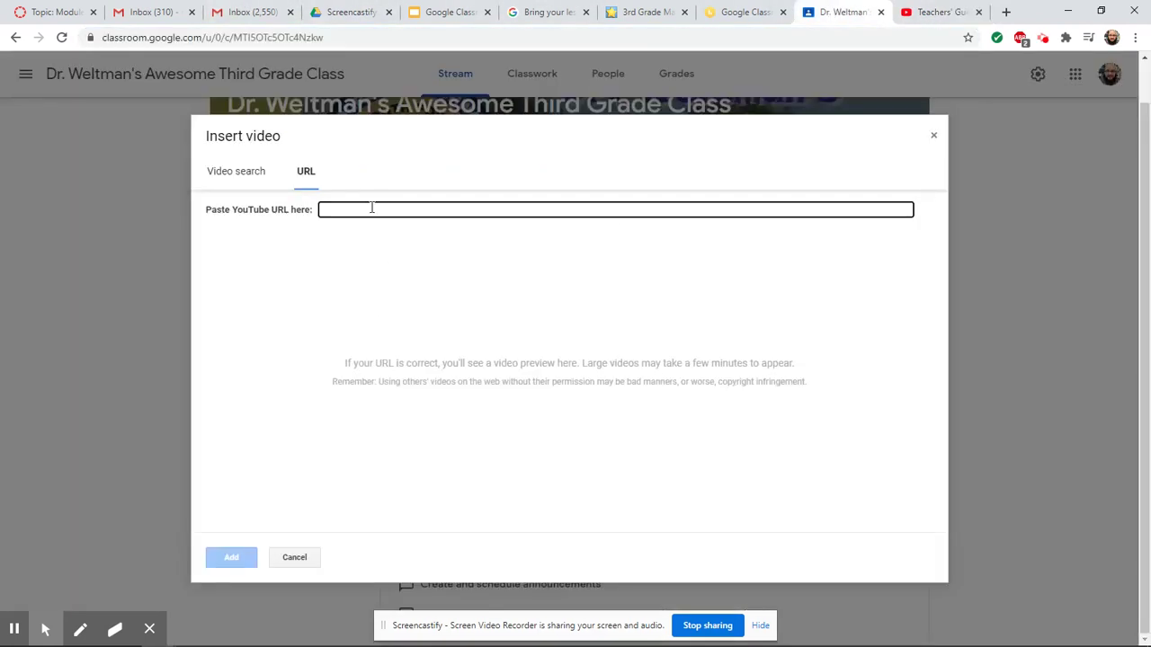
pyautogui.hotkey('ctrl', 'v')
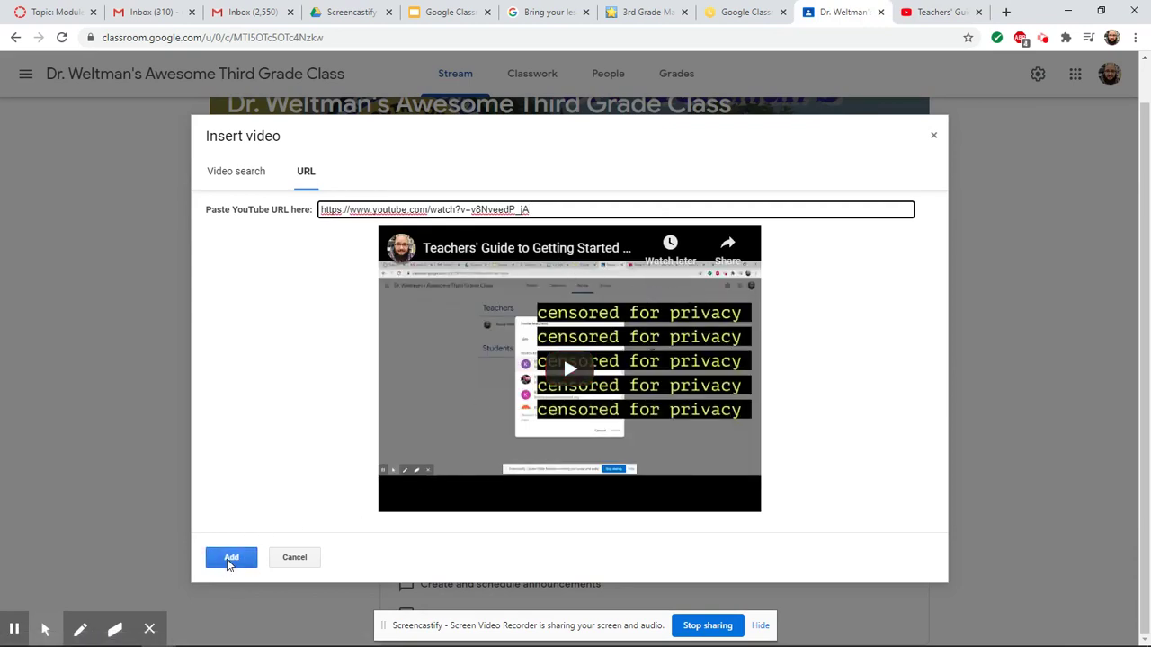
pyautogui.click(231, 560)
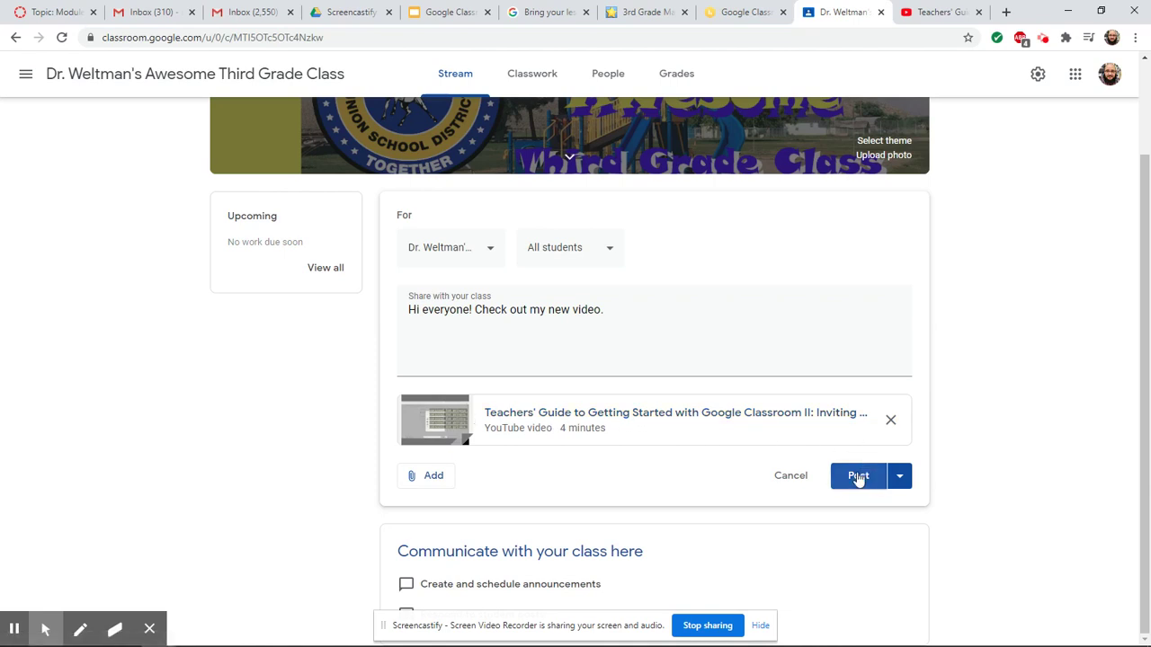
# - Schedule the announcement for Jul 27, 2020 at 8:00 AM
pyautogui.click(906, 482)
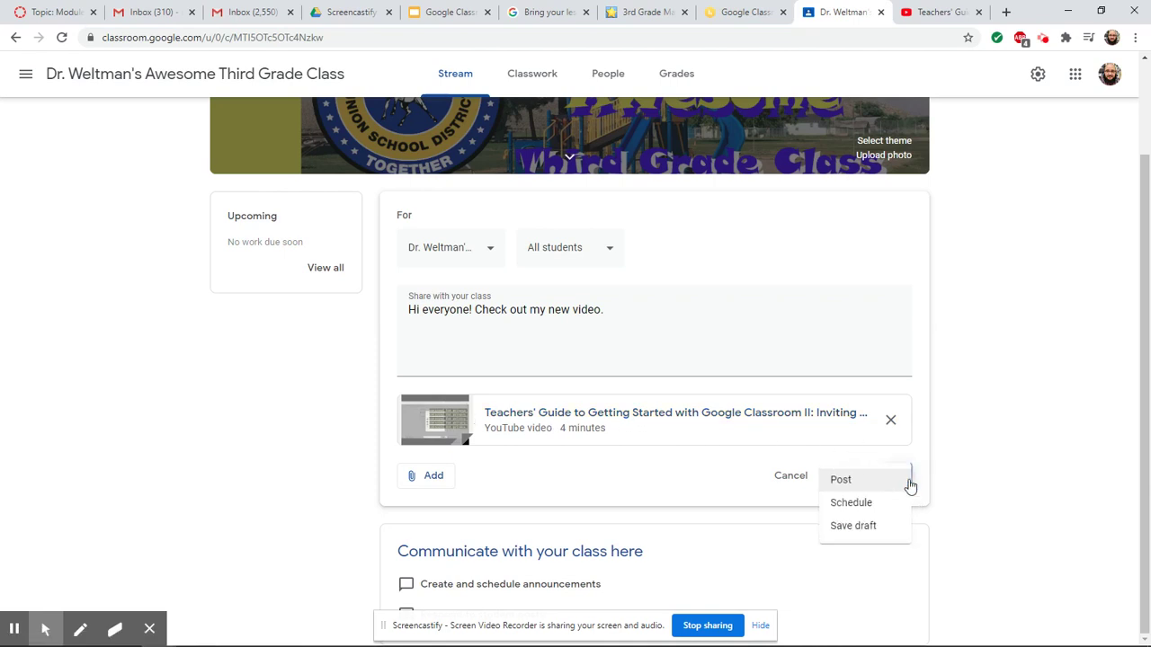
pyautogui.click(861, 503)
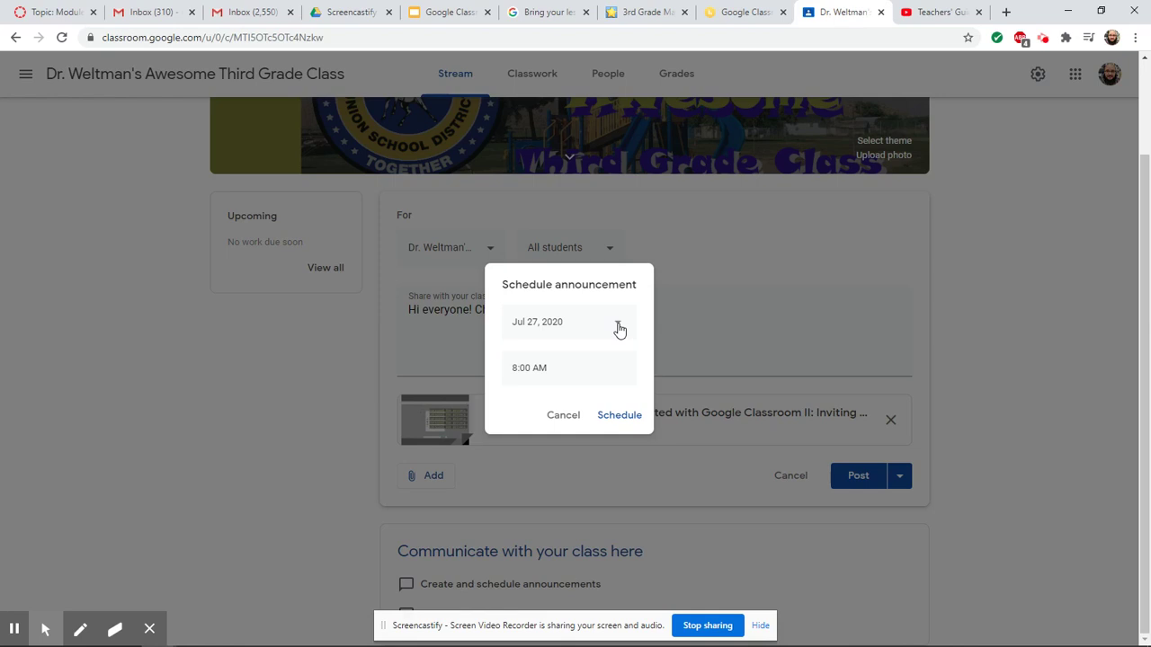
pyautogui.click(619, 326)
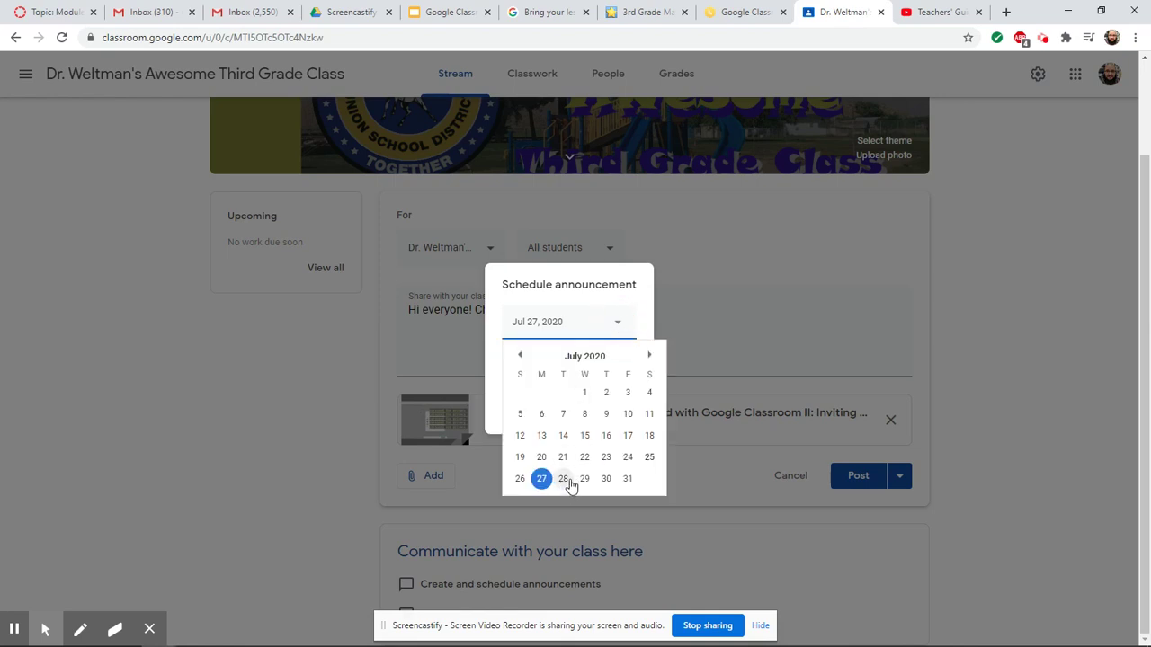
pyautogui.click(607, 292)
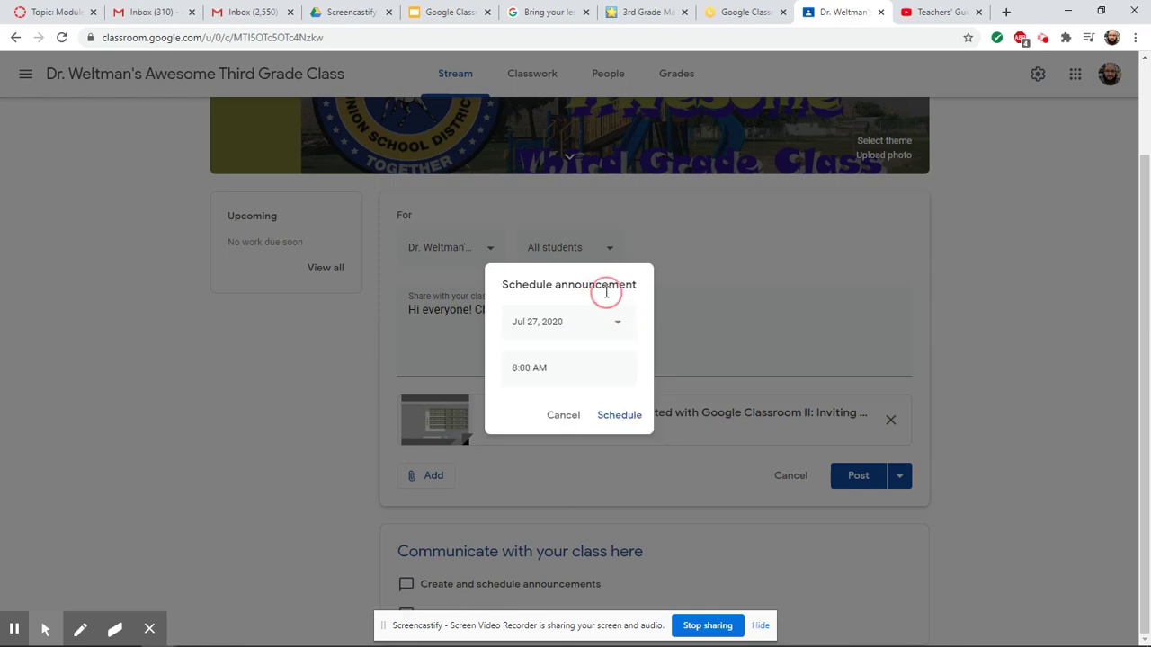
pyautogui.click(620, 416)
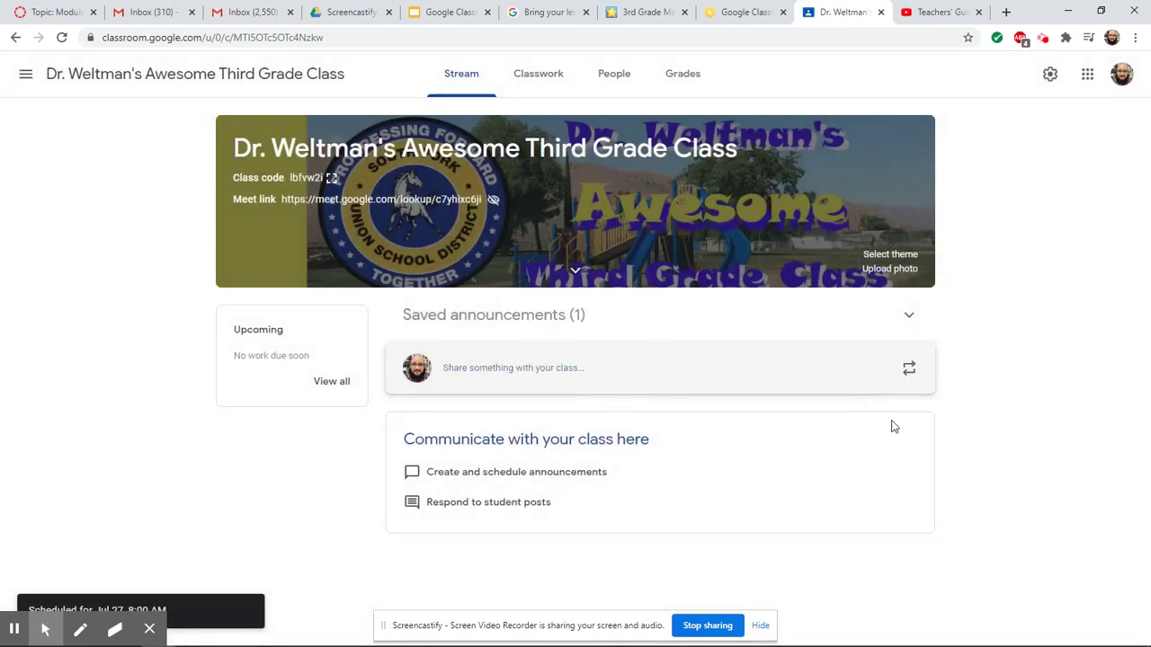
# - Open the announcement from the saved announcements, remove its schedule and post it to the stream immediately
pyautogui.click(906, 320)
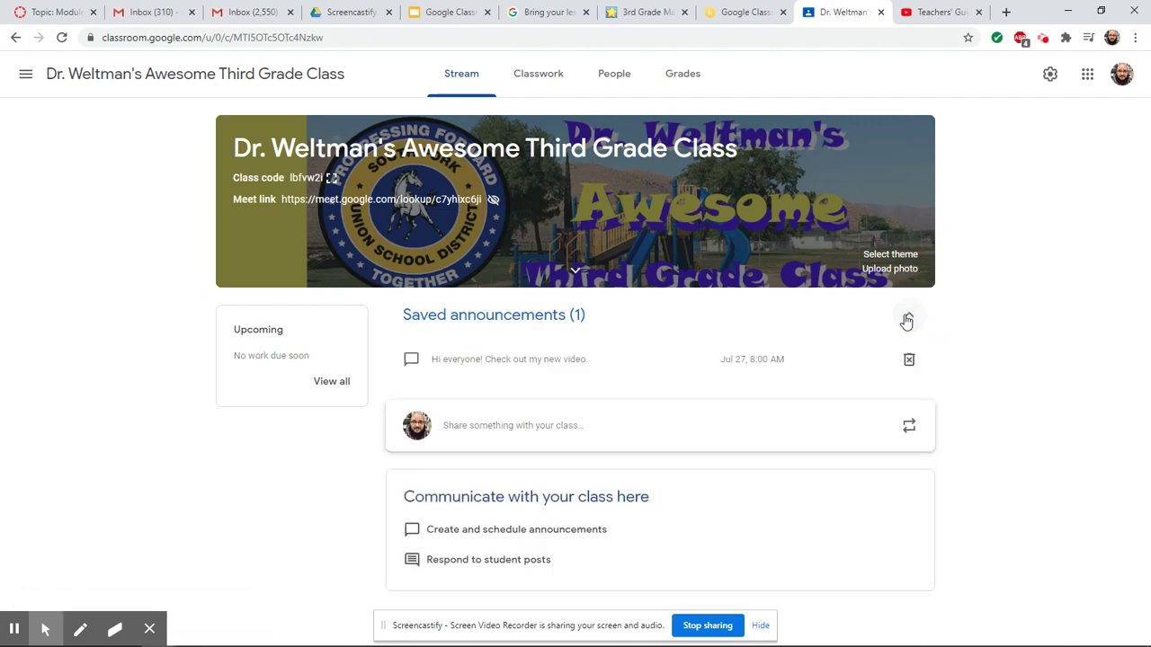
pyautogui.click(566, 361)
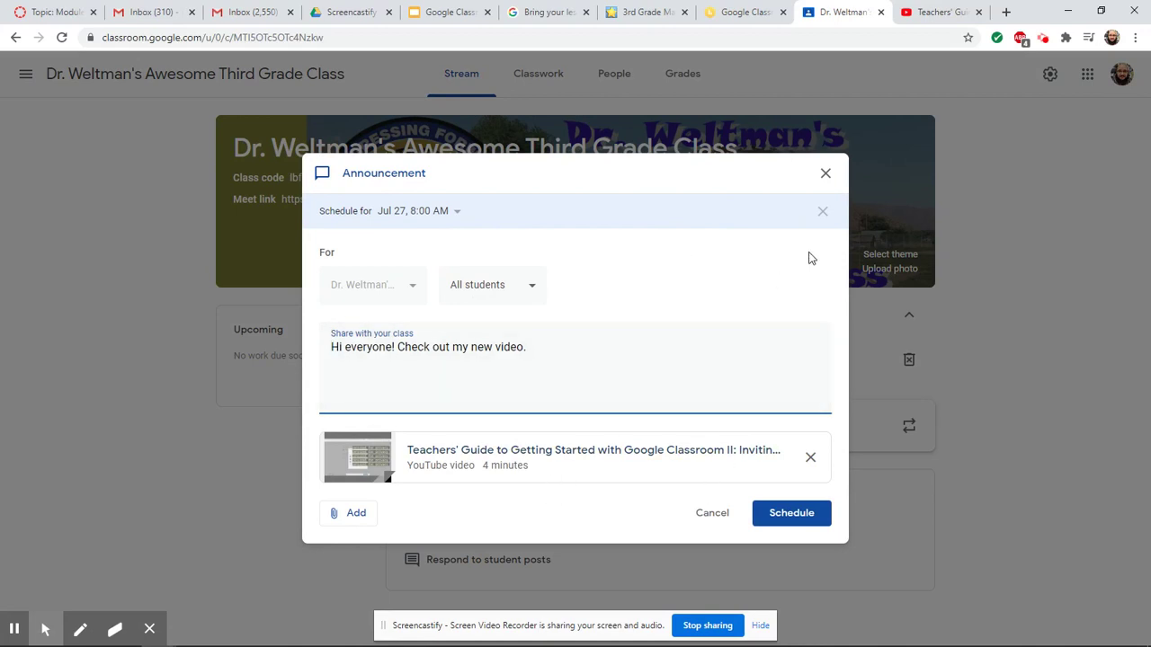
pyautogui.click(823, 216)
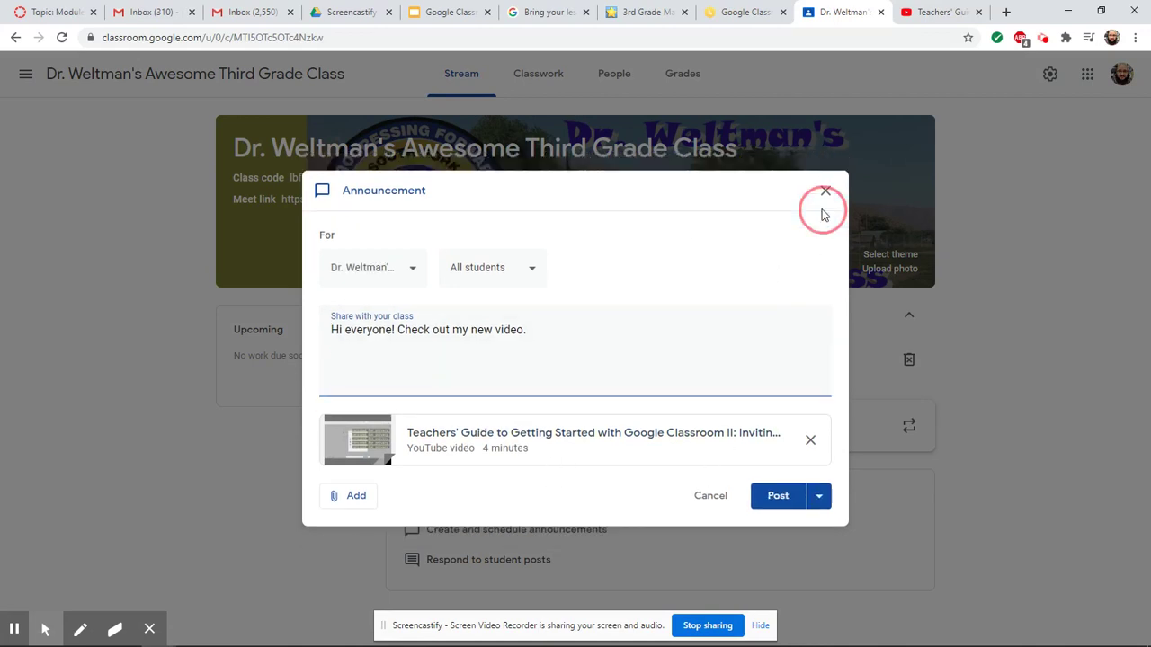
pyautogui.click(778, 495)
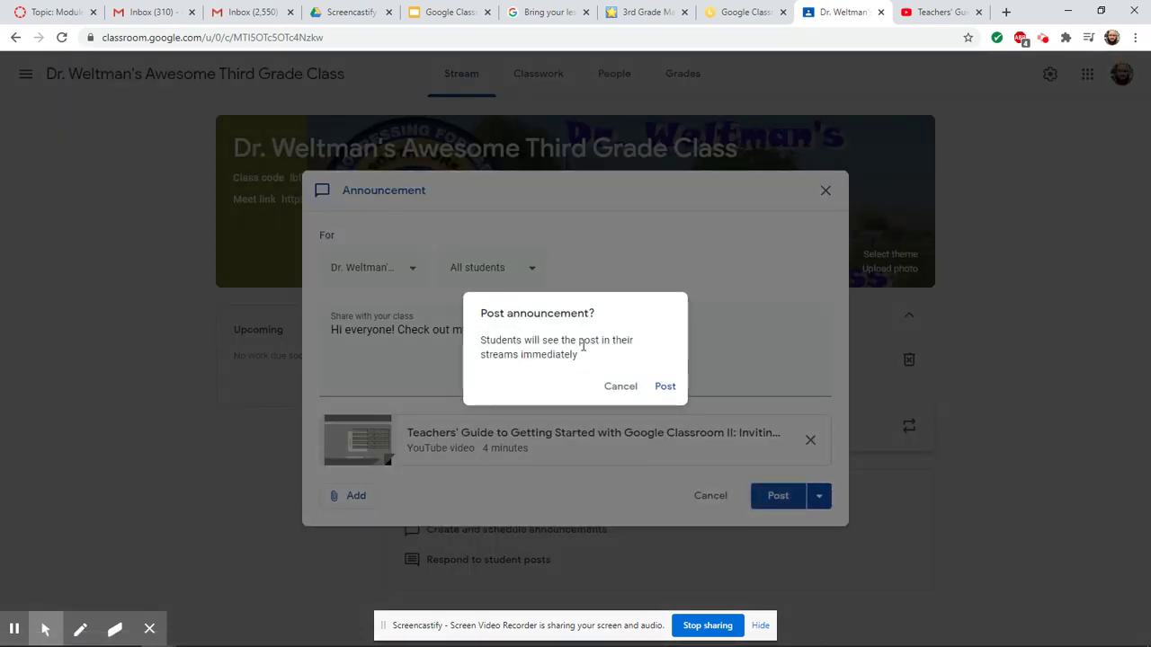
pyautogui.click(665, 387)
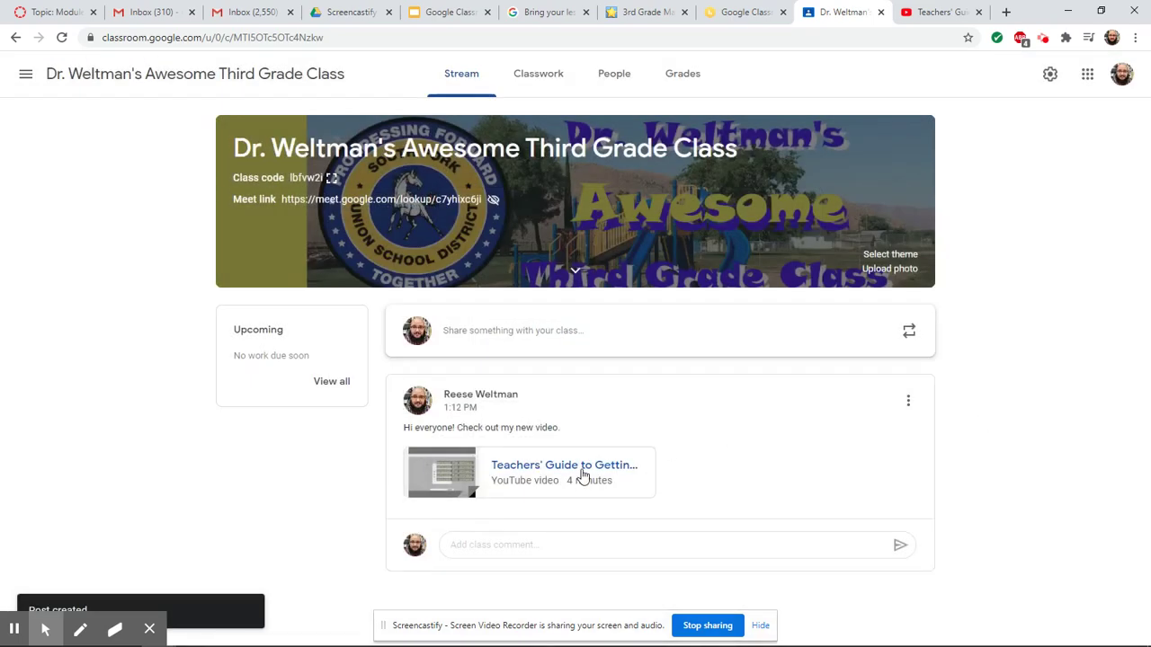
# - Play the YouTube video attached to the posted announcement, pause it and close the preview to return to the stream
pyautogui.click(532, 484)
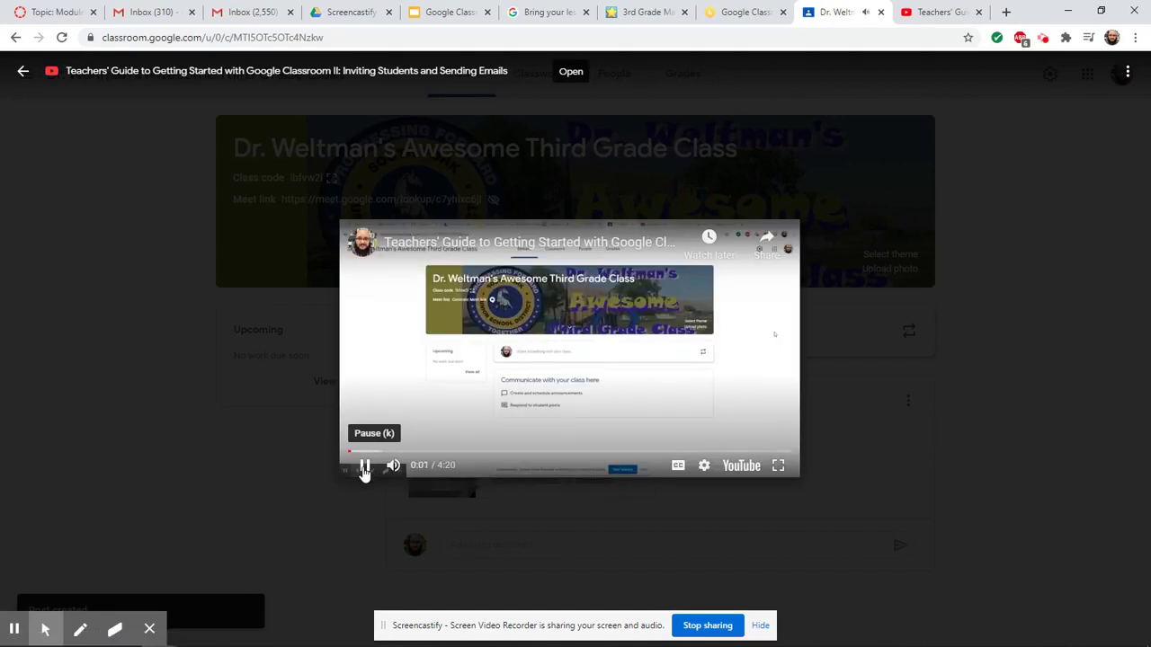
pyautogui.click(365, 468)
pyautogui.click(769, 352)
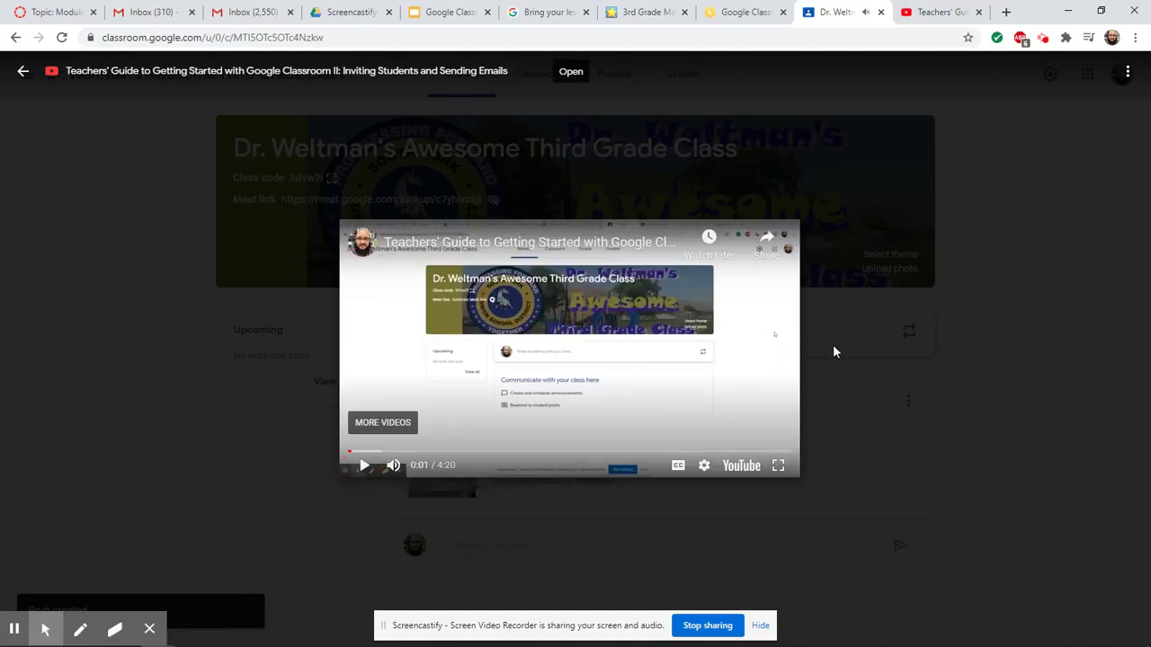
pyautogui.click(994, 386)
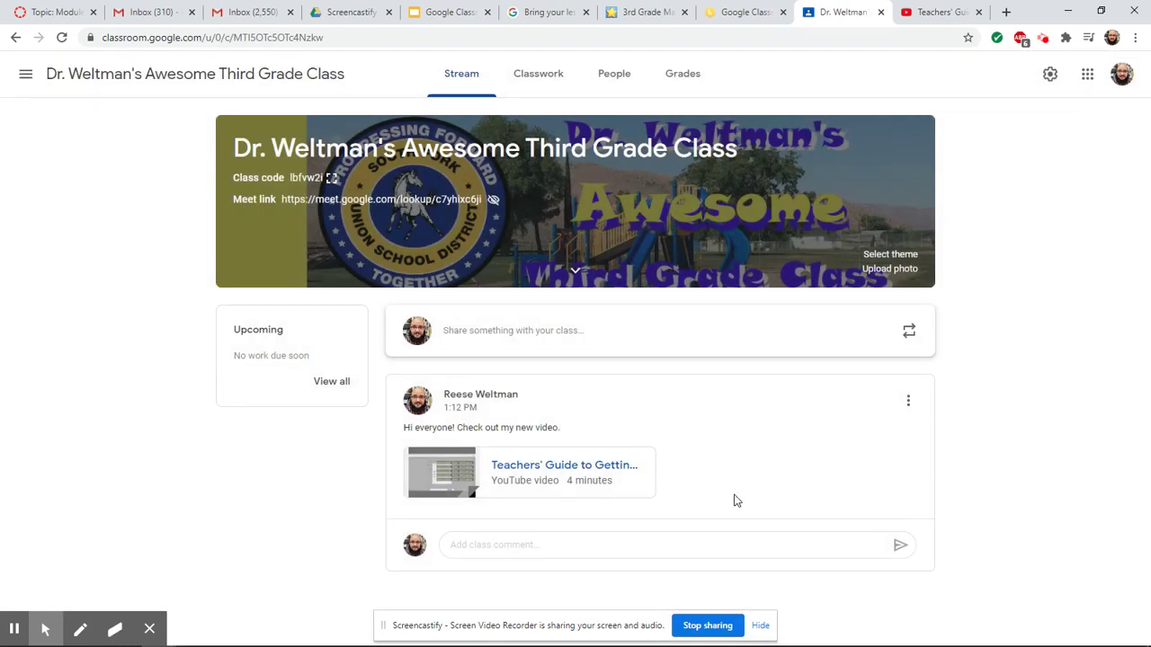
# - Delete the "Hi everyone! Check out my new video." announcement from the class stream
pyautogui.click(908, 402)
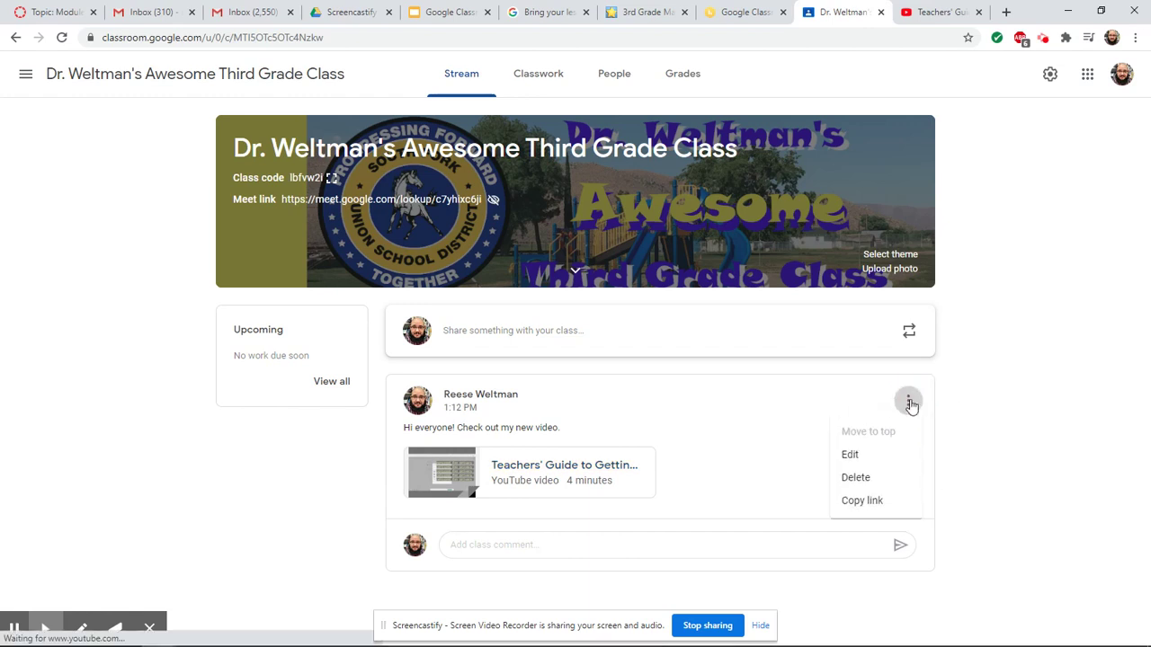
pyautogui.click(867, 478)
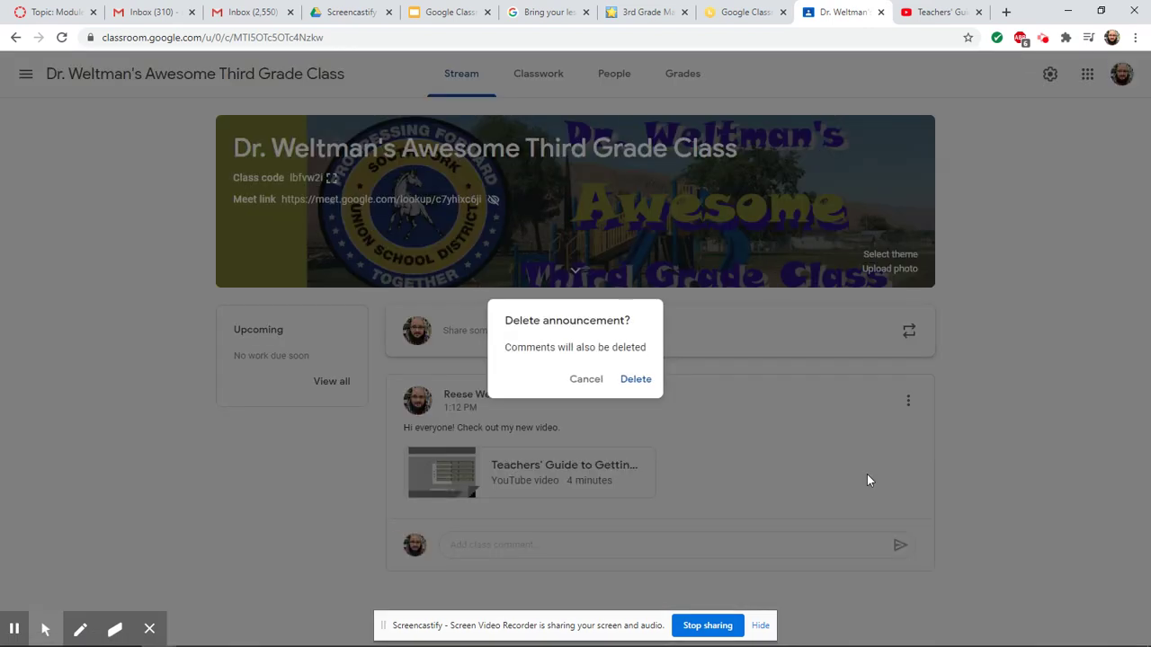
pyautogui.click(633, 380)
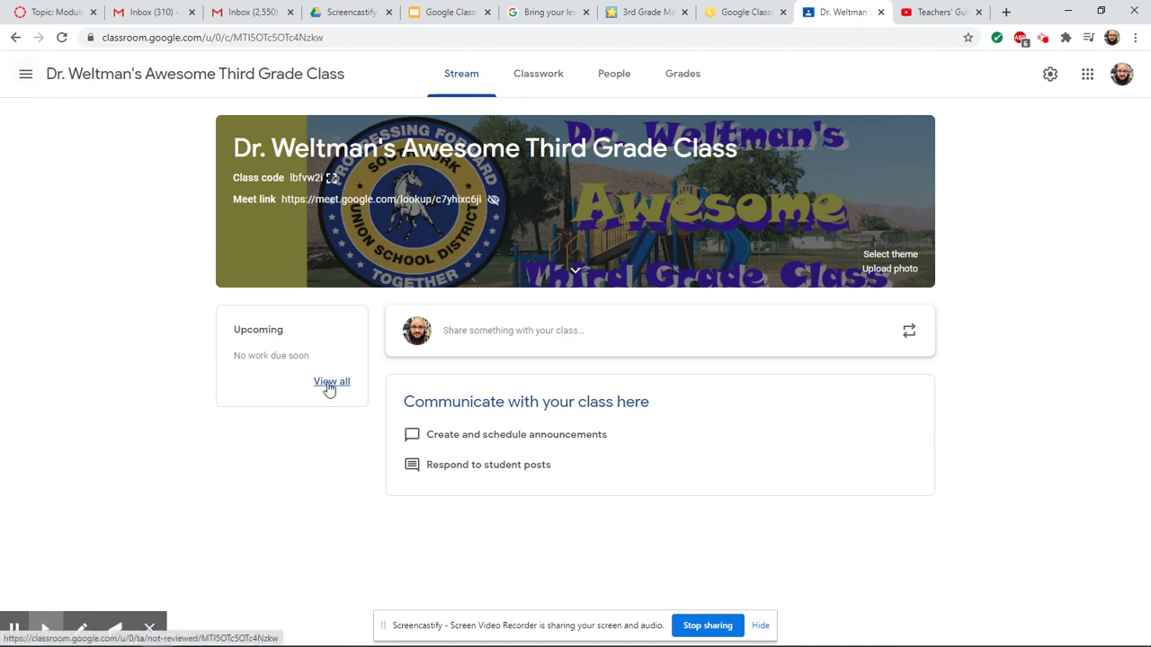
# - Visit the class's Classwork page and return to the Stream page
pyautogui.click(538, 81)
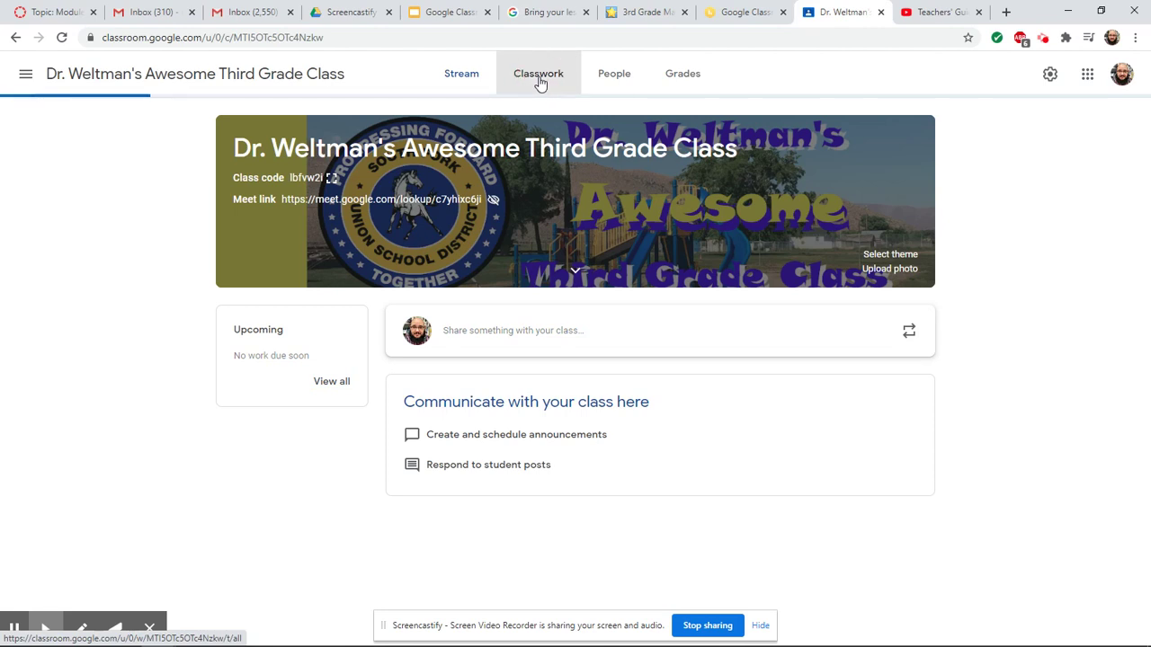
pyautogui.click(447, 76)
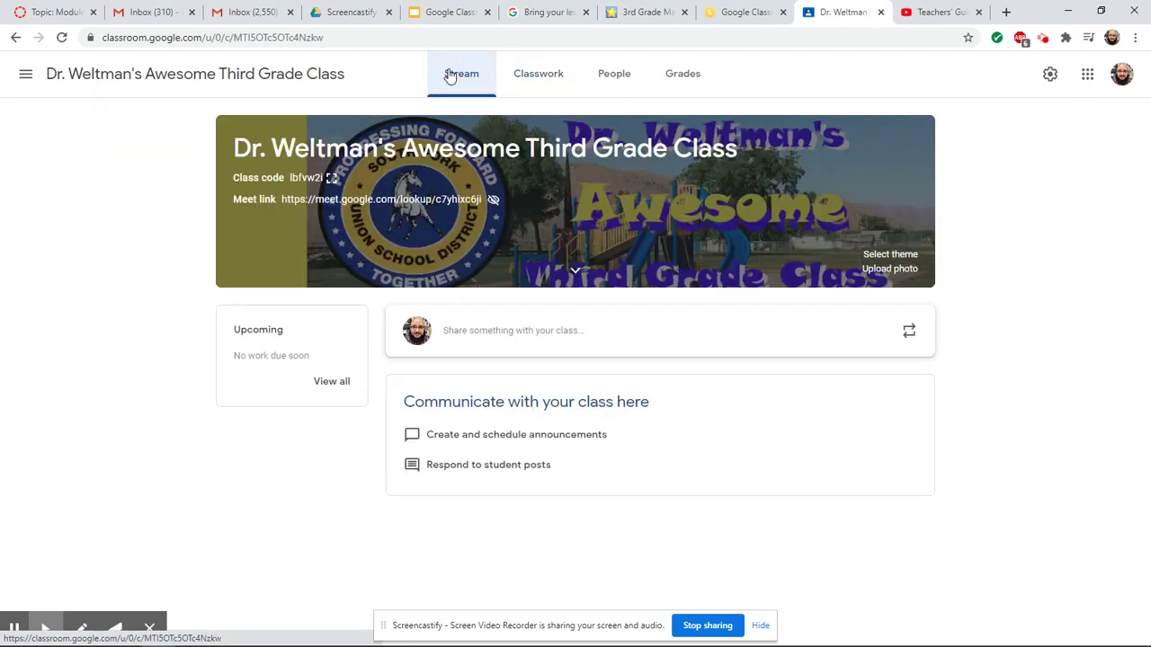